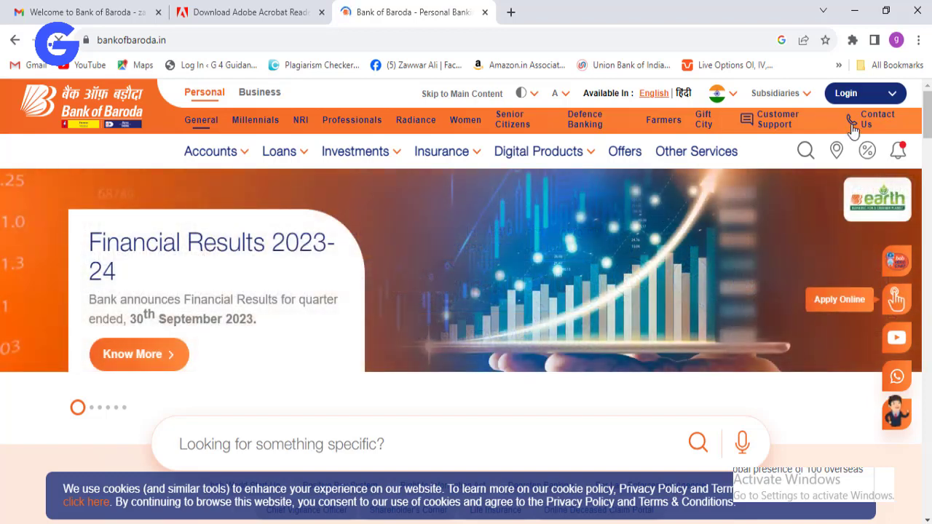
- Open bob World Internet (Net Banking) India from the Login menu in a new tab
{"action": "left_click", "coordinate": [888, 95]}
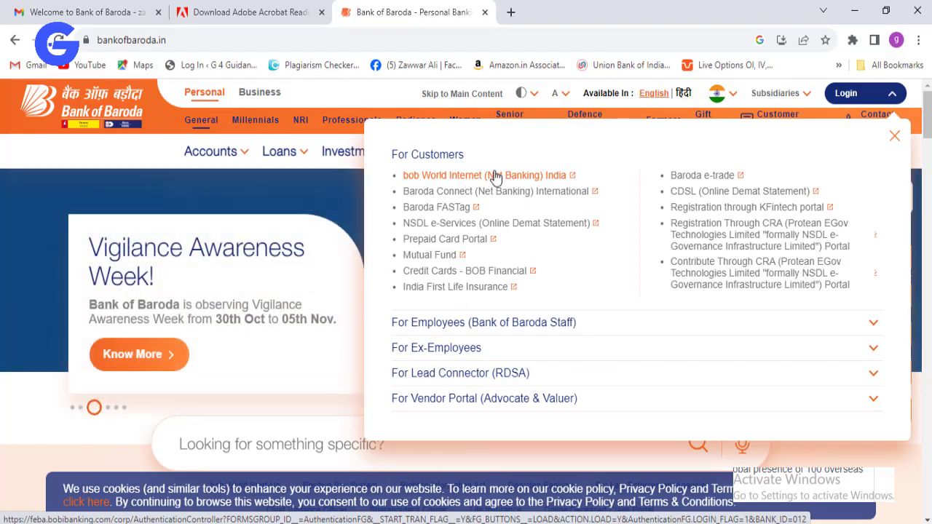
{"action": "left_click", "coordinate": [495, 177]}
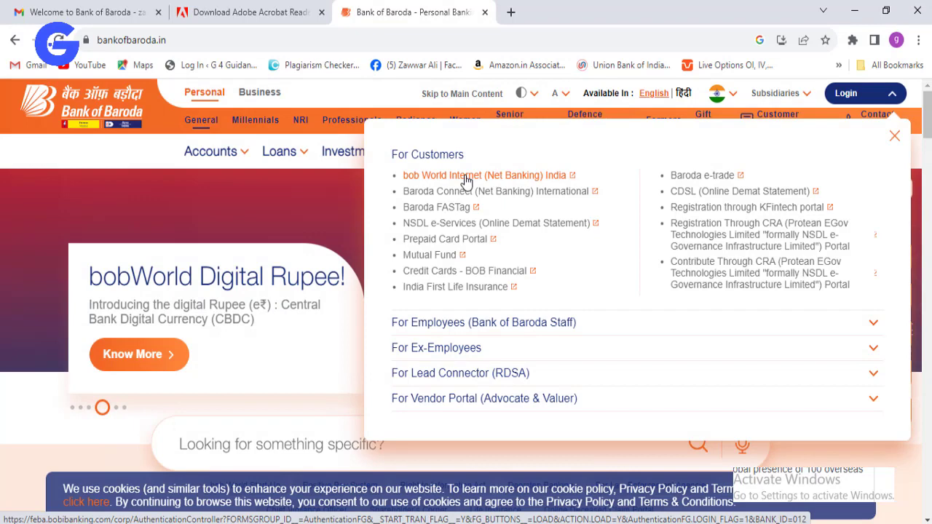
{"action": "left_click", "coordinate": [467, 179]}
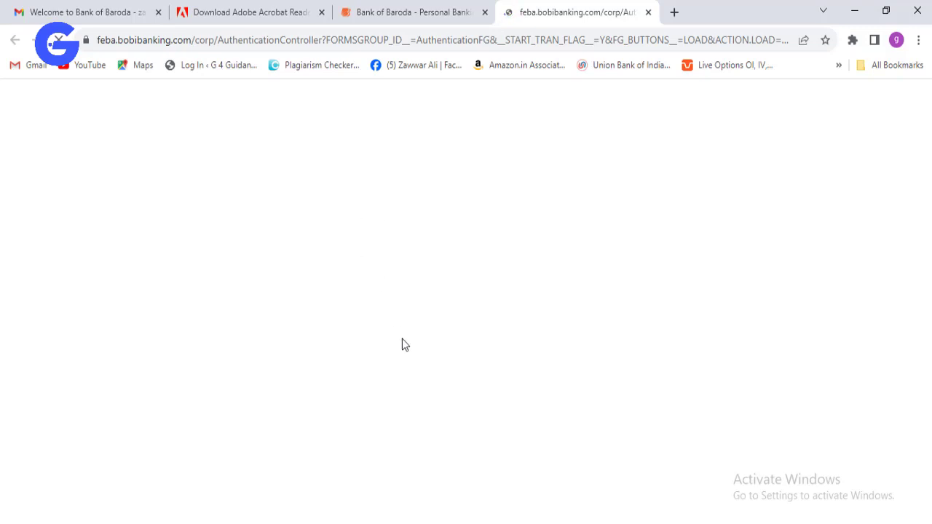
- Open the Forgot User ID retrieval form on the net banking login page
{"action": "left_click", "coordinate": [547, 495]}
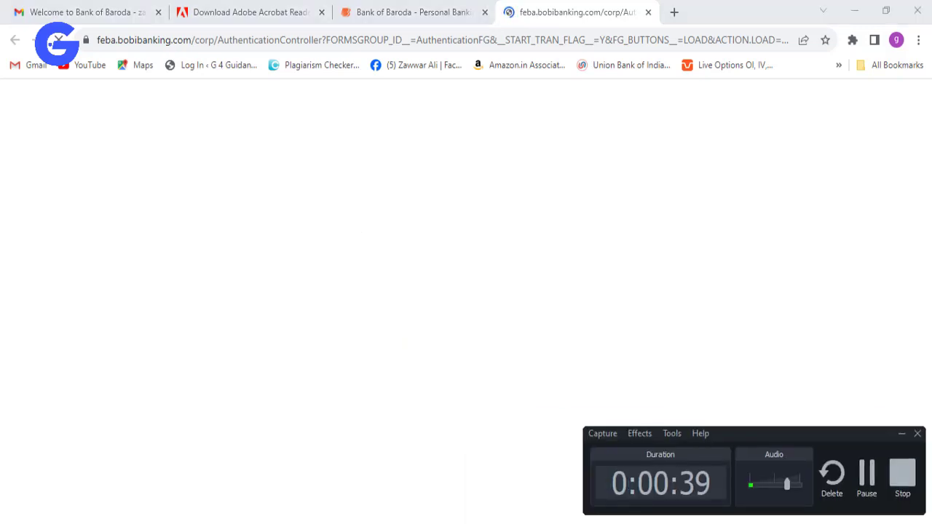
{"action": "left_click", "coordinate": [866, 474]}
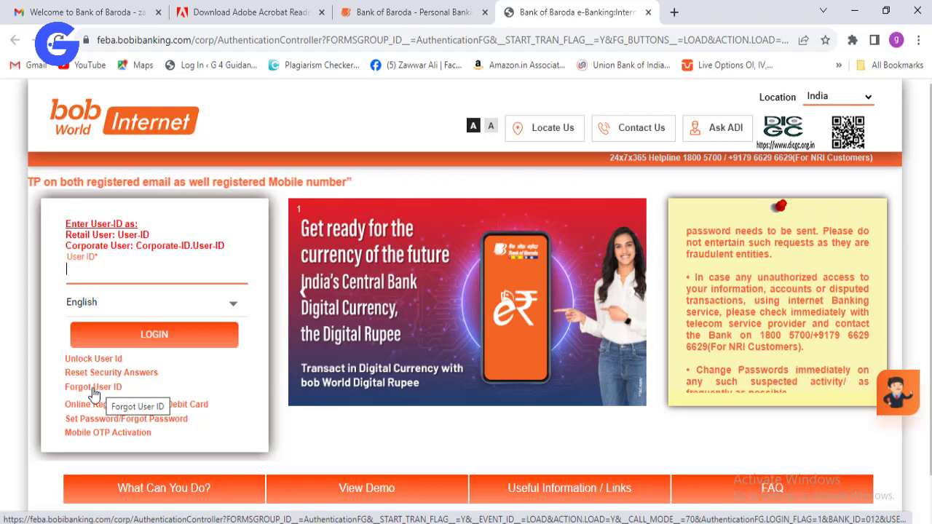
{"action": "left_click", "coordinate": [94, 393]}
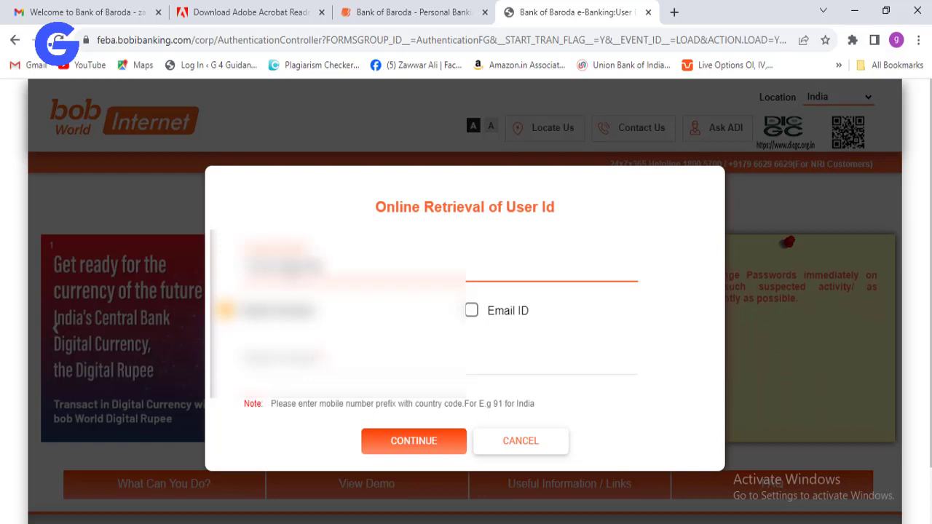
- Enter the registered mobile number and submit the user ID retrieval request
{"action": "left_click", "coordinate": [340, 364]}
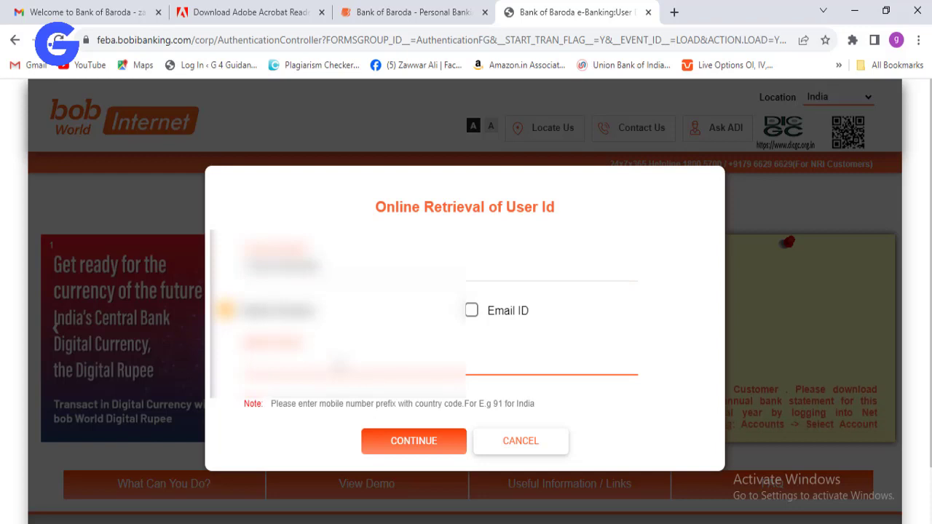
{"action": "type", "text": "91"}
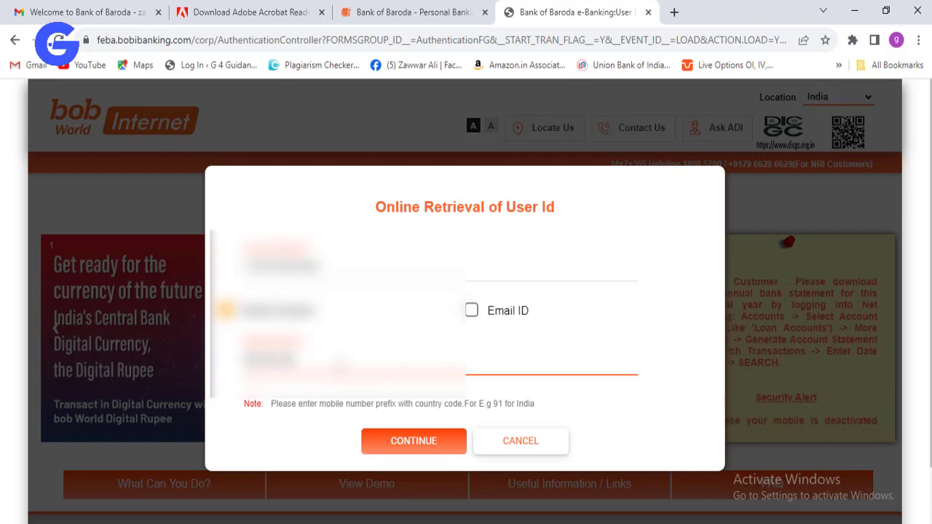
{"action": "left_click", "coordinate": [417, 446]}
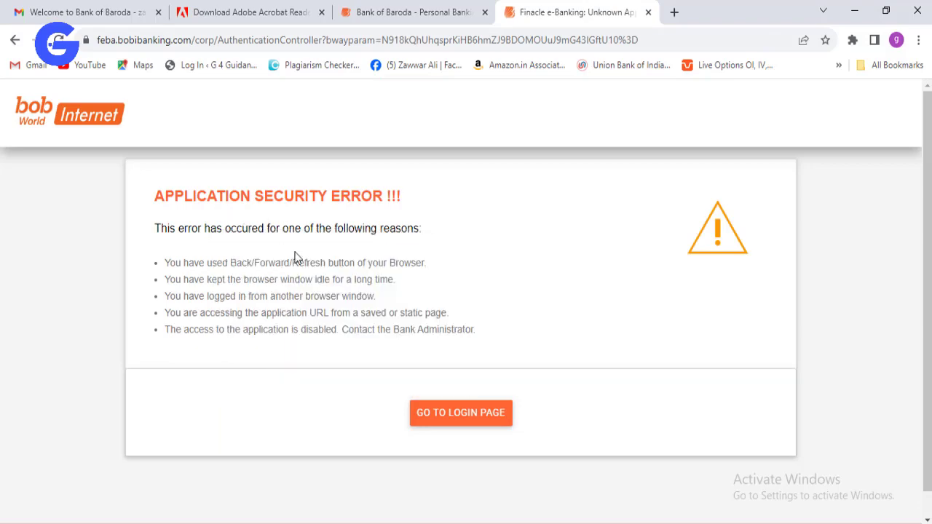
- Reopen Forgot User ID, choose Mobile Number, enter account and mobile details, and request an OTP
{"action": "left_click", "coordinate": [450, 418]}
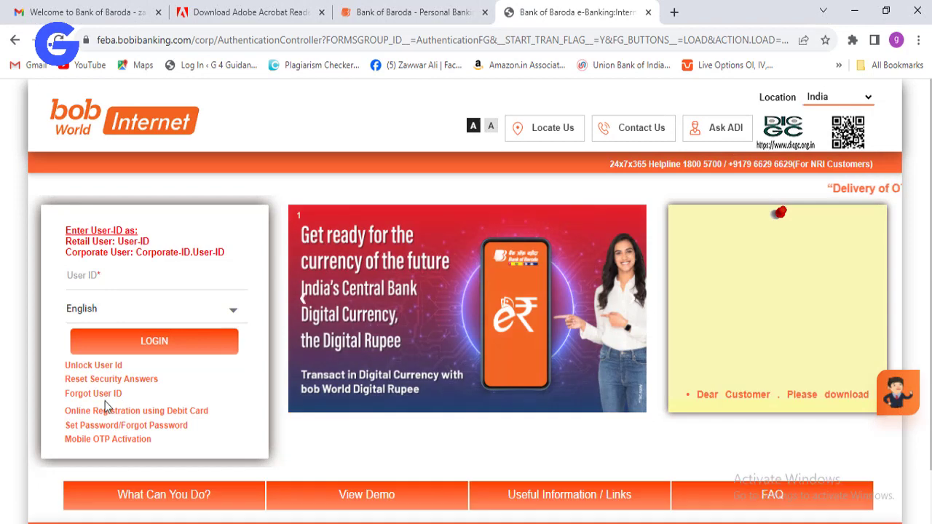
{"action": "left_click", "coordinate": [94, 394]}
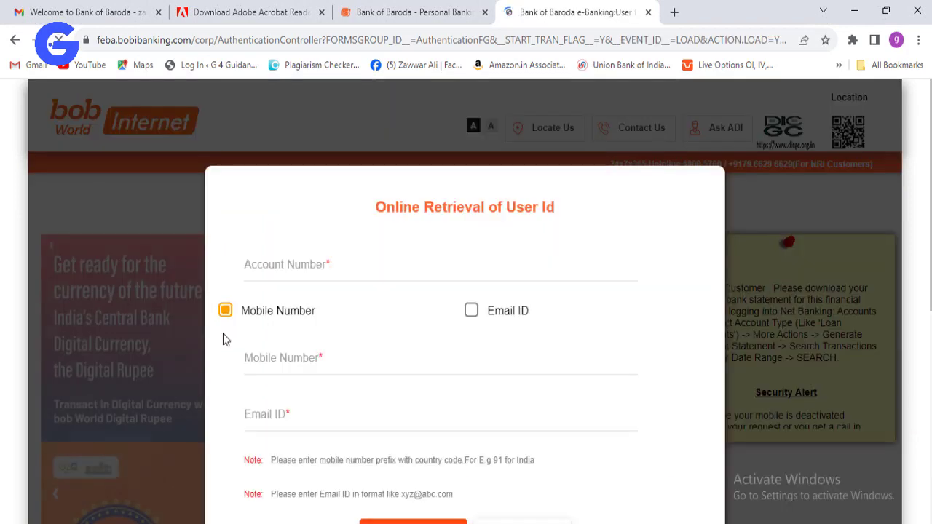
{"action": "left_click", "coordinate": [316, 268]}
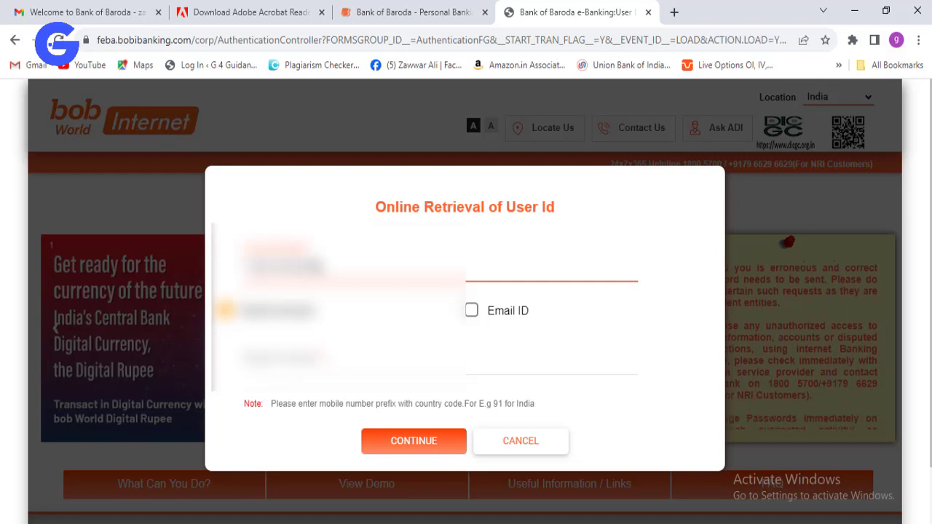
{"action": "left_click", "coordinate": [364, 364]}
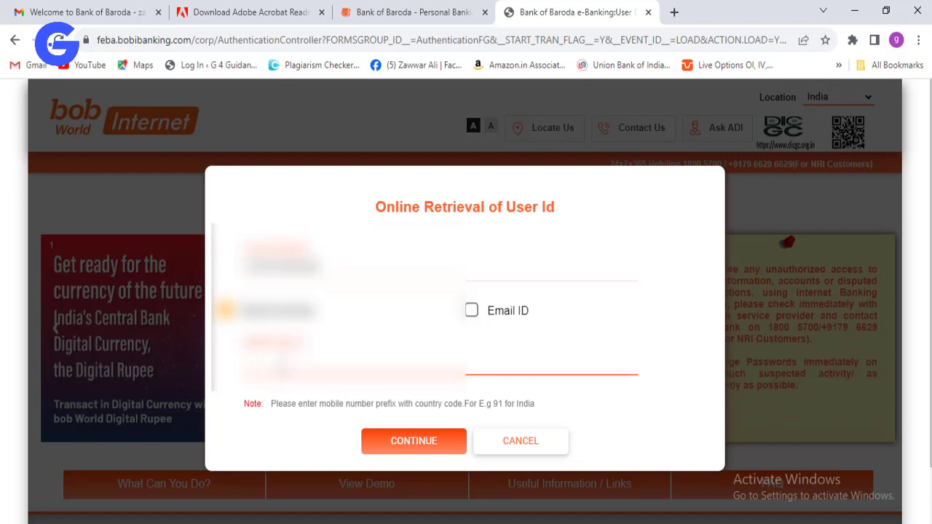
{"action": "type", "text": "1234"}
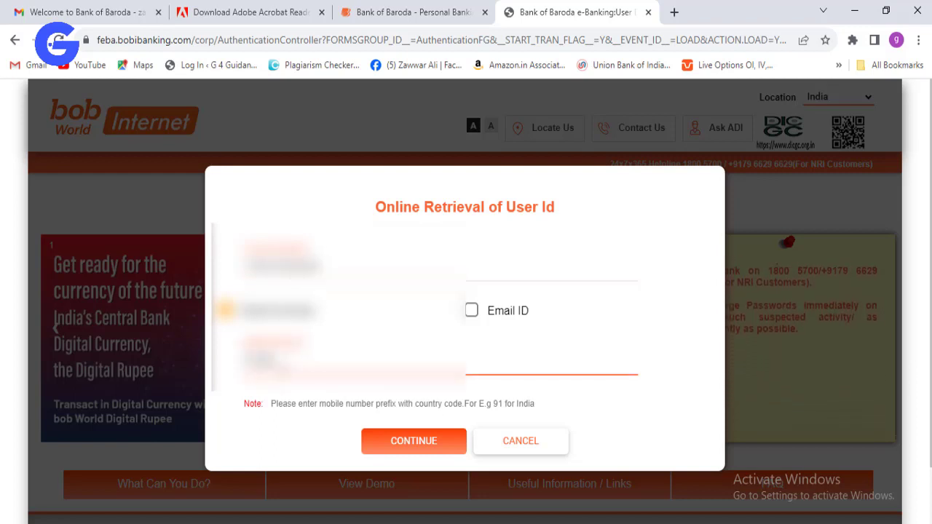
{"action": "type", "text": "5"}
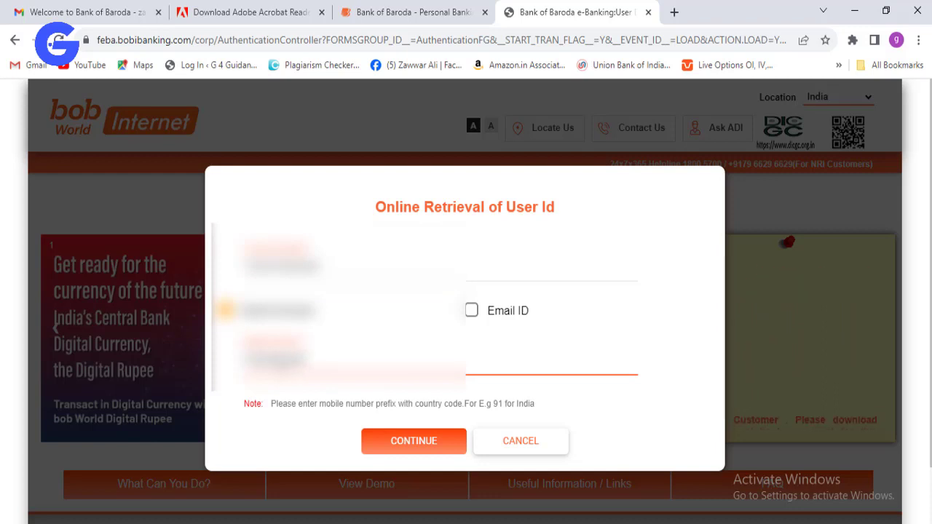
{"action": "left_click", "coordinate": [389, 444]}
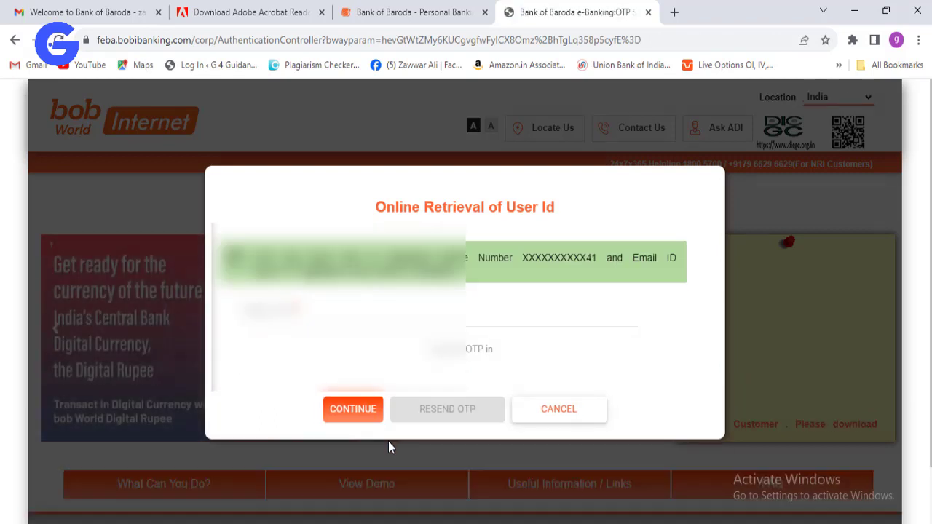
- Enter the OTP to have the user ID sent, decline saving the password, and return to login
{"action": "left_click", "coordinate": [546, 317]}
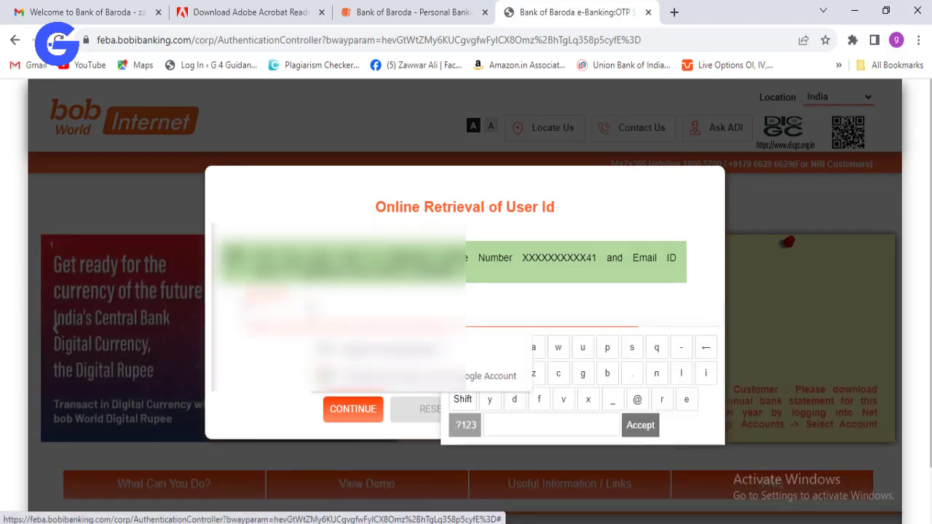
{"action": "left_click", "coordinate": [674, 290]}
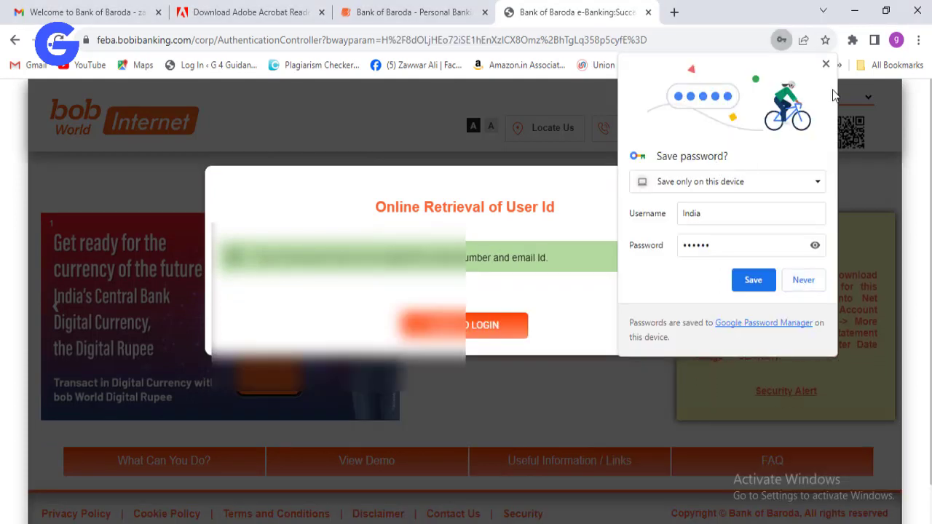
{"action": "left_click", "coordinate": [825, 65]}
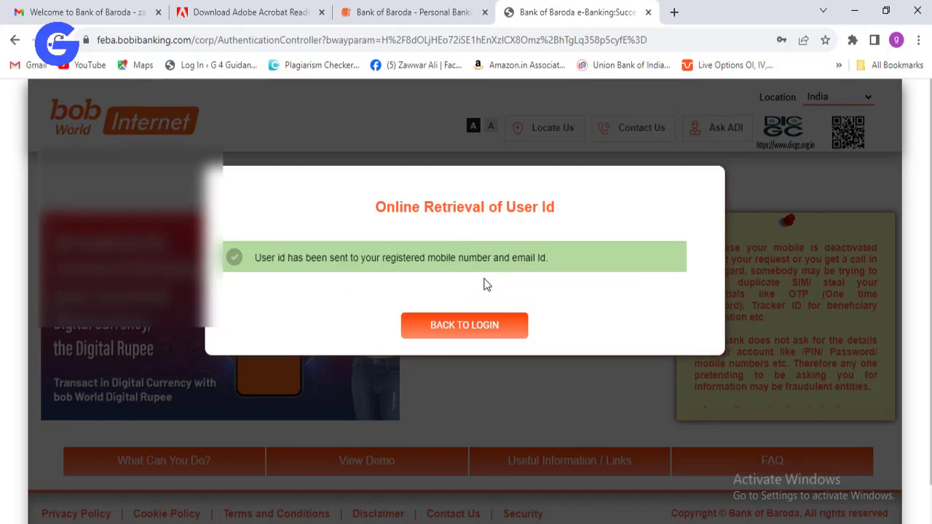
{"action": "left_click", "coordinate": [464, 324]}
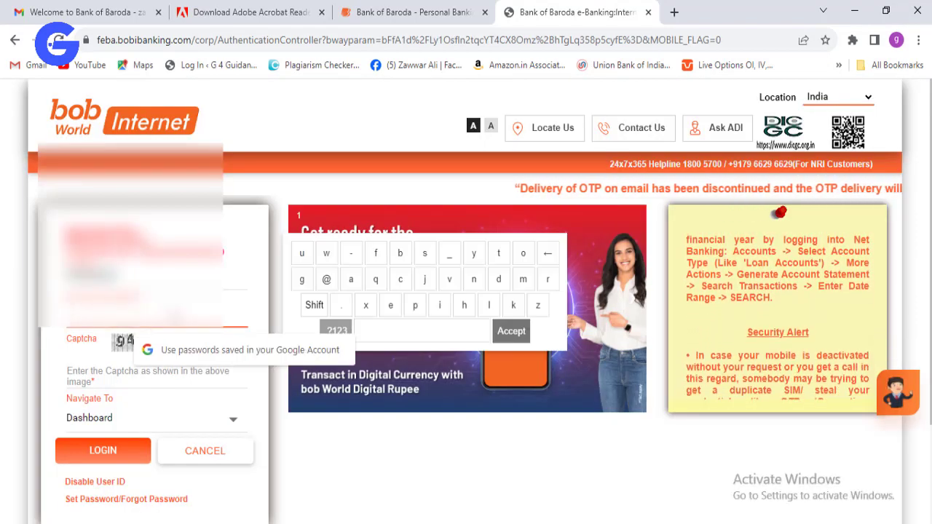
- Scroll the login form and open the Set Password/Forgot Password options
{"action": "left_click", "coordinate": [135, 376]}
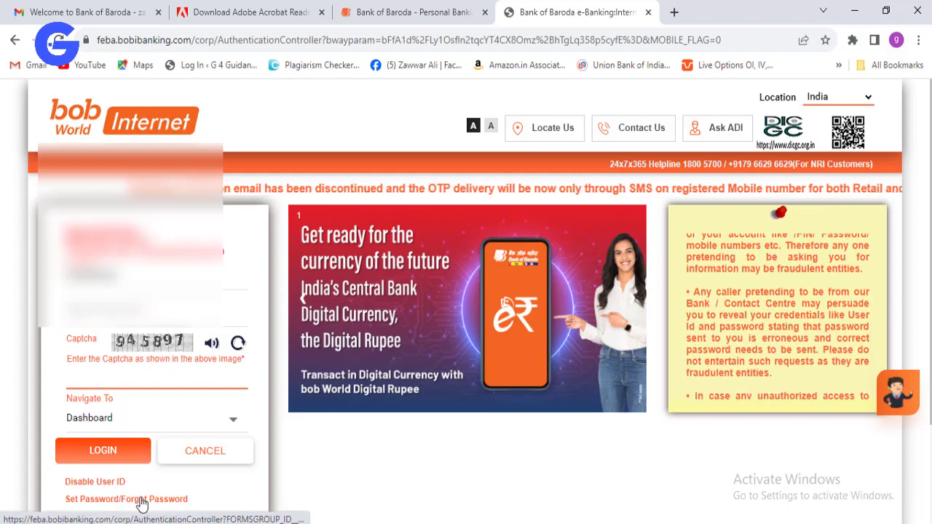
{"action": "scroll", "coordinate": [712, 507], "scroll_direction": "down", "scroll_amount": 1}
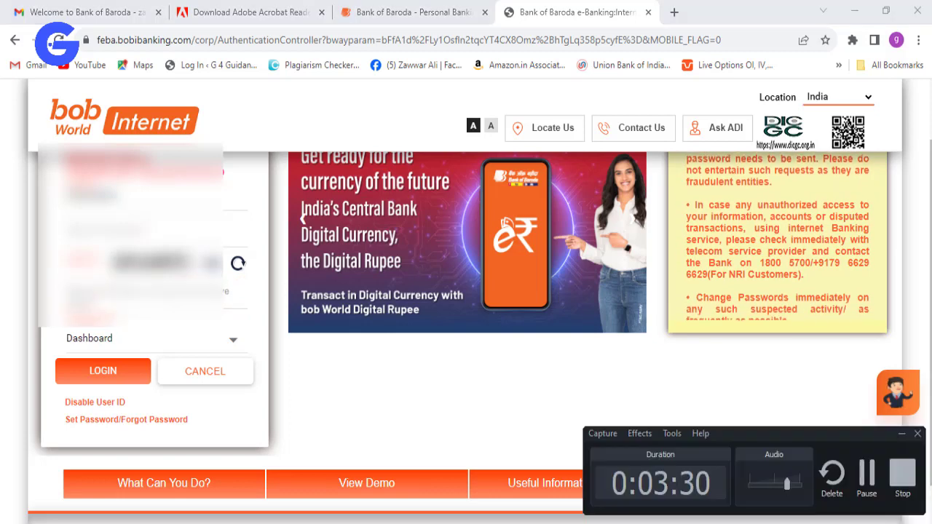
{"action": "left_click", "coordinate": [804, 424]}
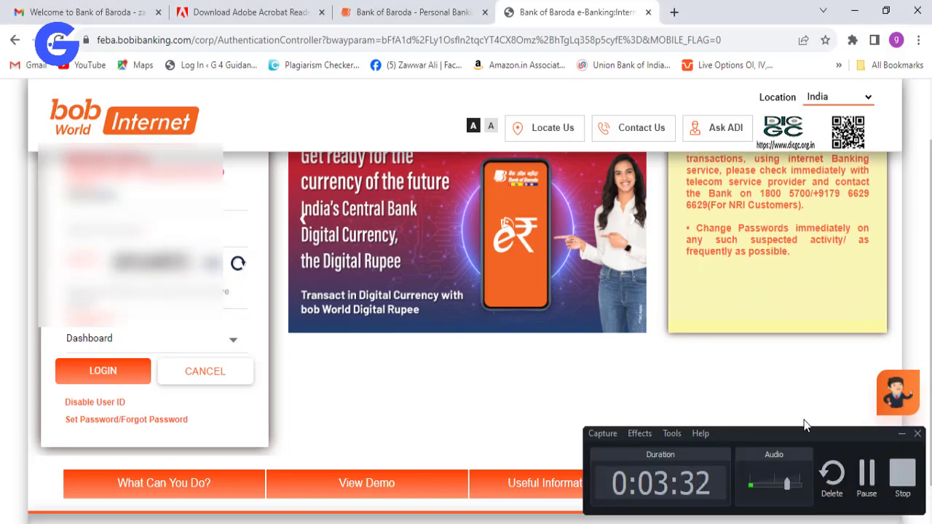
{"action": "left_click", "coordinate": [902, 434]}
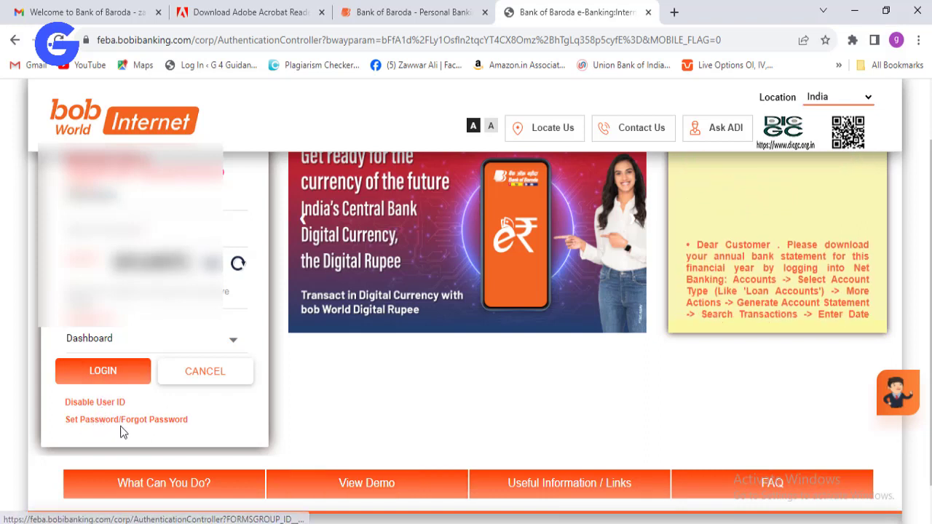
{"action": "left_click", "coordinate": [151, 425]}
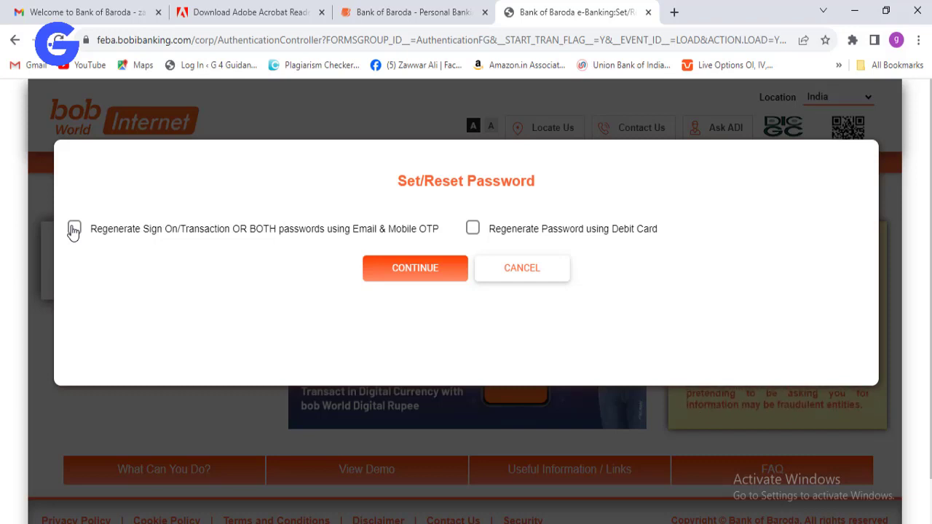
- Choose regeneration via Email & Mobile OTP and submit the mobile number with country code
{"action": "left_click", "coordinate": [74, 229]}
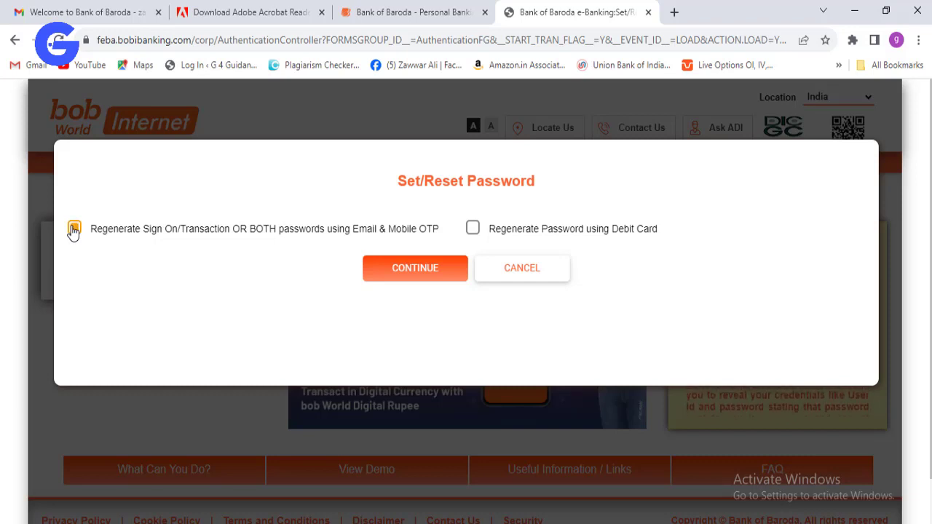
{"action": "left_click", "coordinate": [428, 270]}
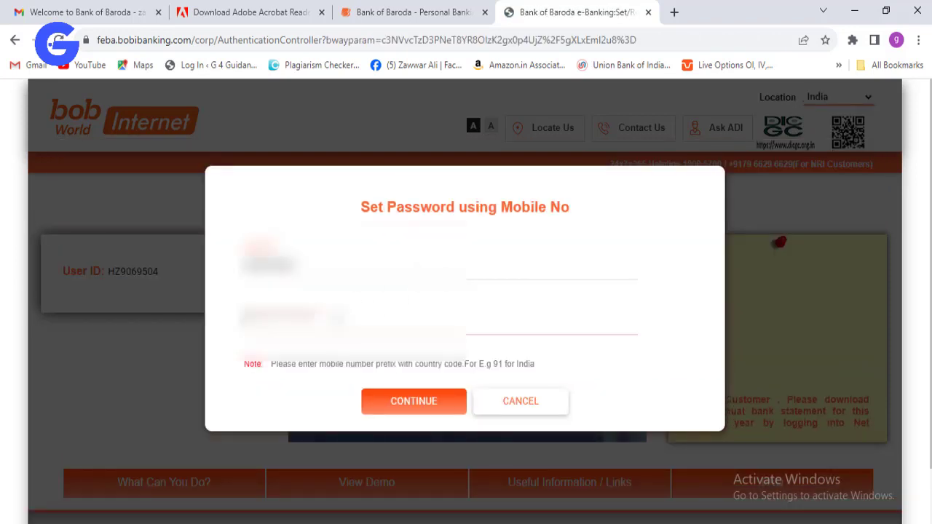
{"action": "type", "text": "91"}
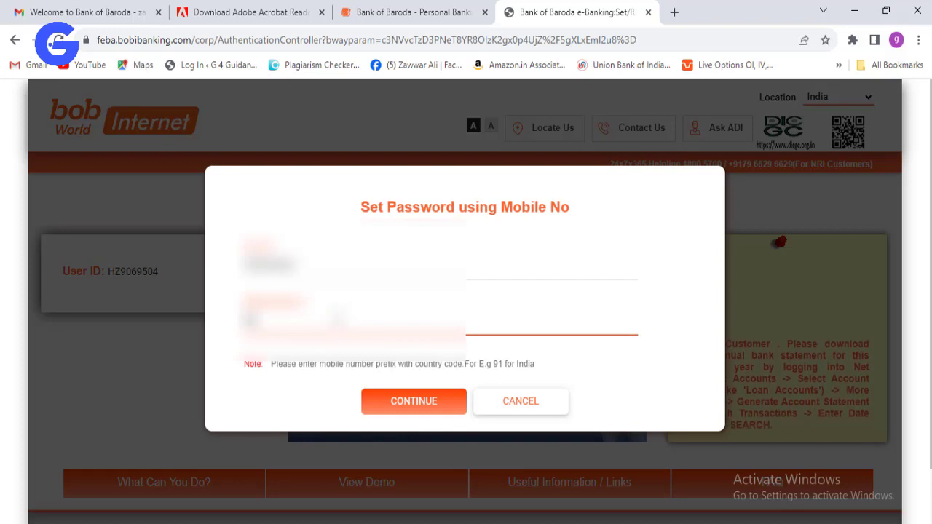
{"action": "type", "text": "9876"}
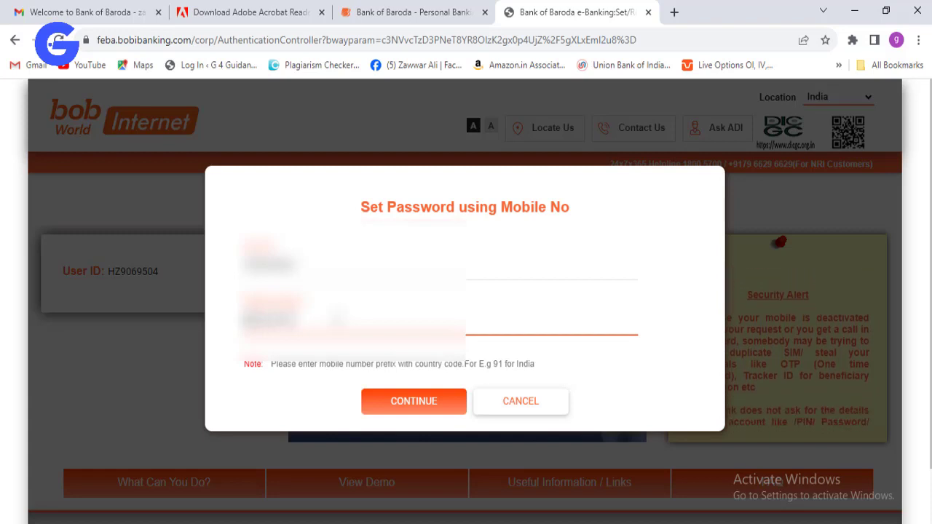
{"action": "left_click", "coordinate": [394, 410]}
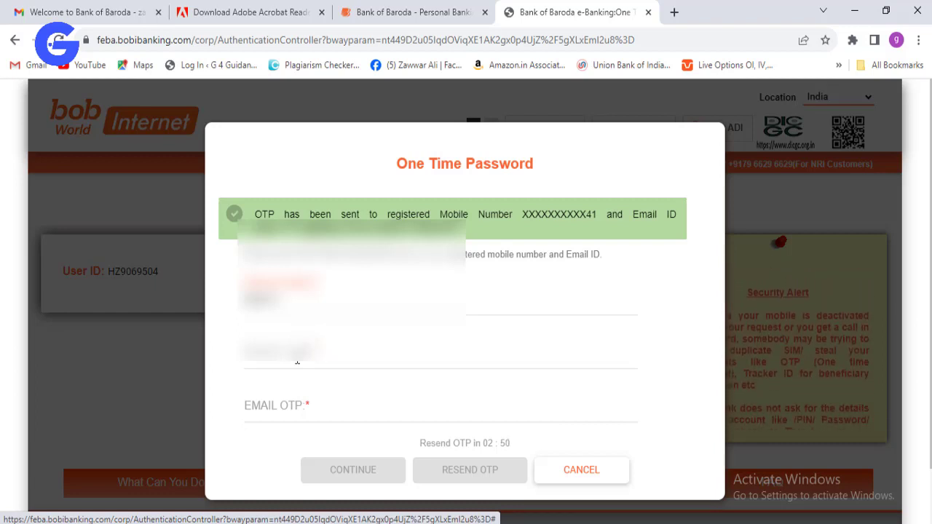
- Enter the received mobile OTP and email OTP
{"action": "left_click", "coordinate": [298, 361]}
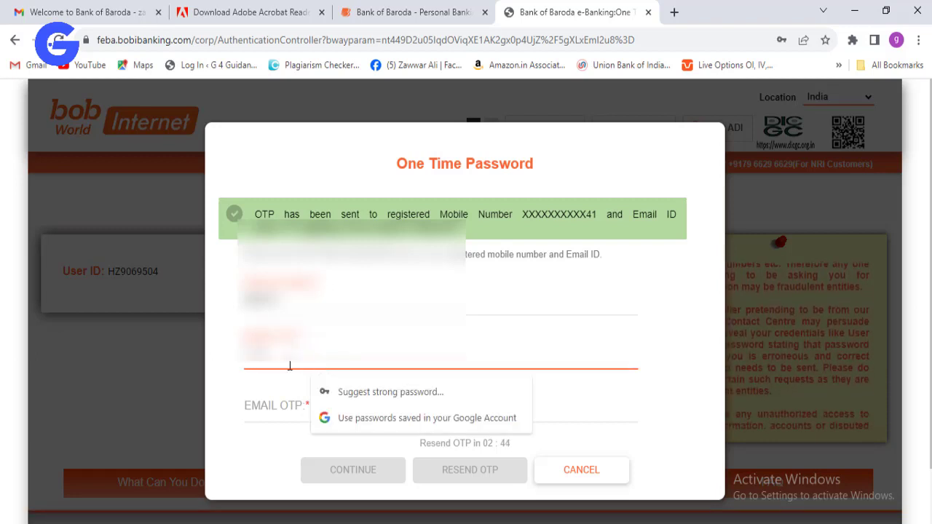
{"action": "left_click", "coordinate": [271, 414]}
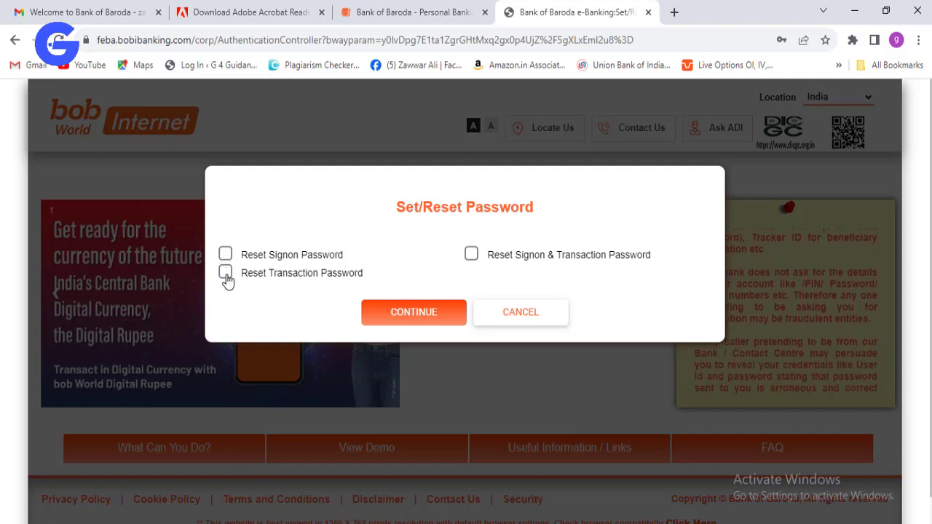
- Select 'Reset Signon & Transaction Password' and continue to the new-password form
{"action": "left_click", "coordinate": [226, 254]}
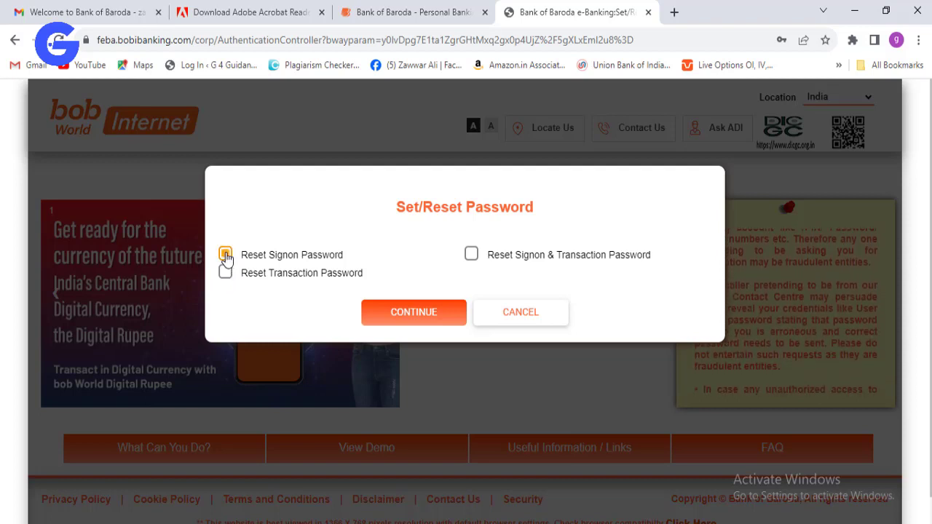
{"action": "left_click", "coordinate": [227, 274]}
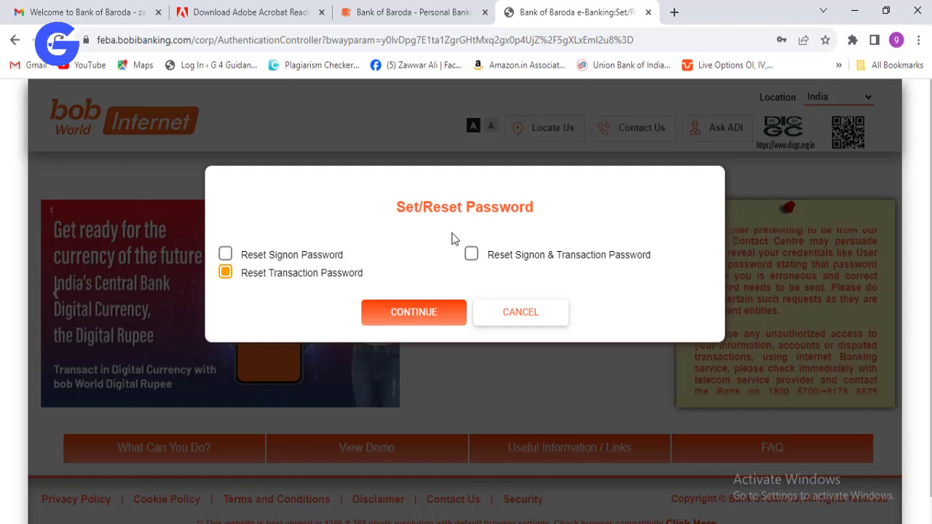
{"action": "left_click", "coordinate": [471, 255]}
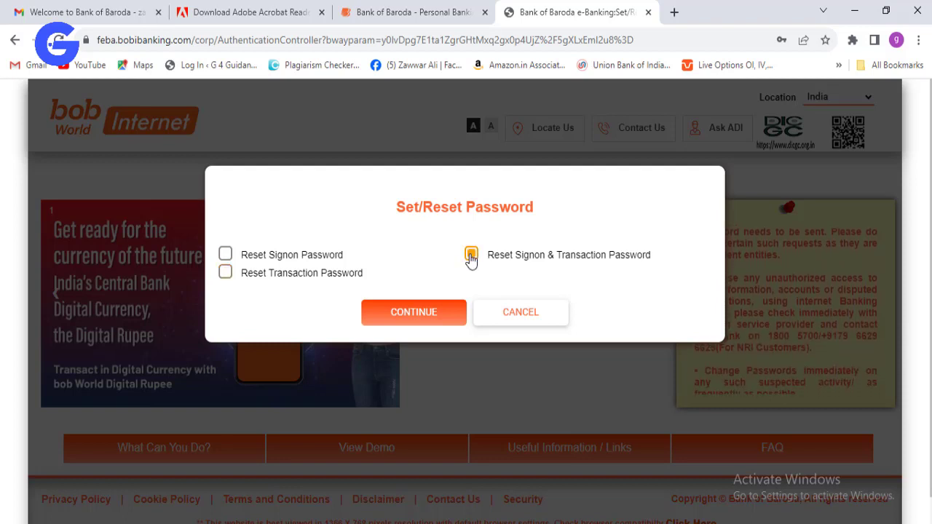
{"action": "left_click", "coordinate": [434, 319]}
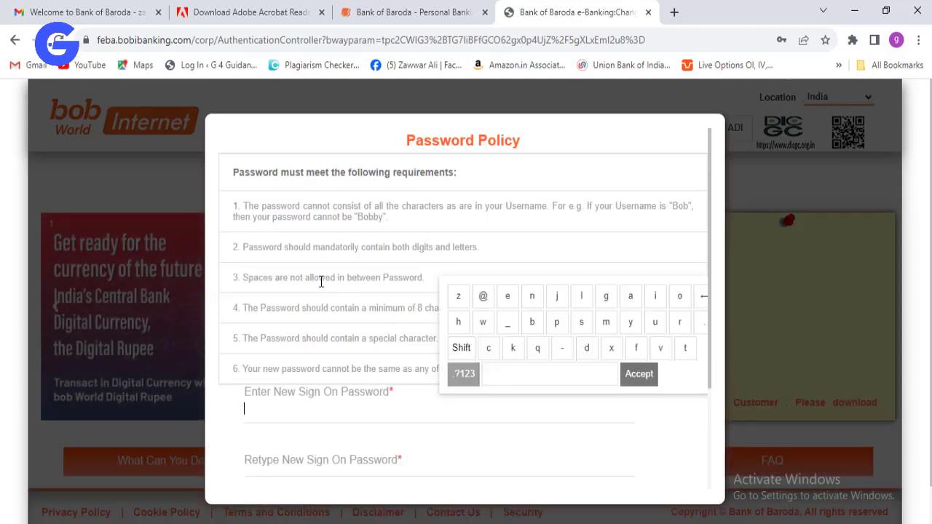
- Scroll the Password Policy dialog down to the empty new-password fields
{"action": "left_click", "coordinate": [289, 412]}
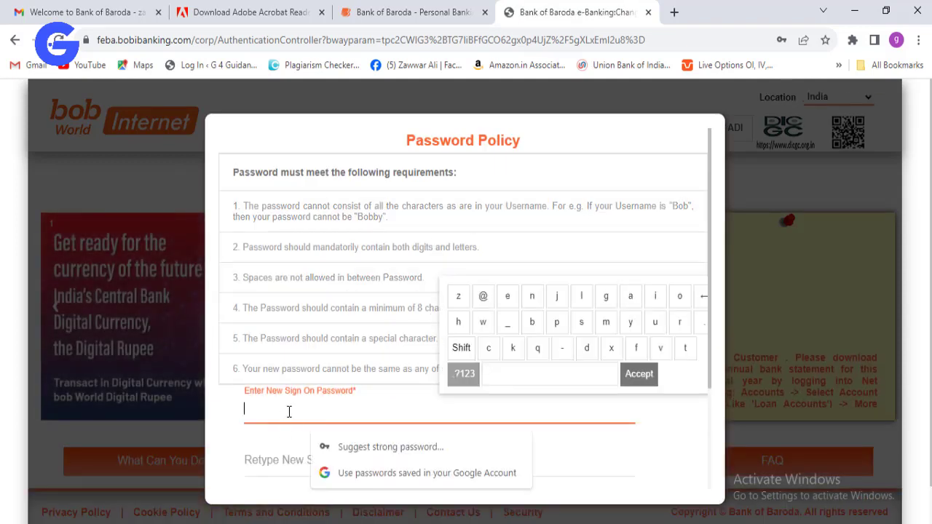
{"action": "left_click", "coordinate": [710, 218]}
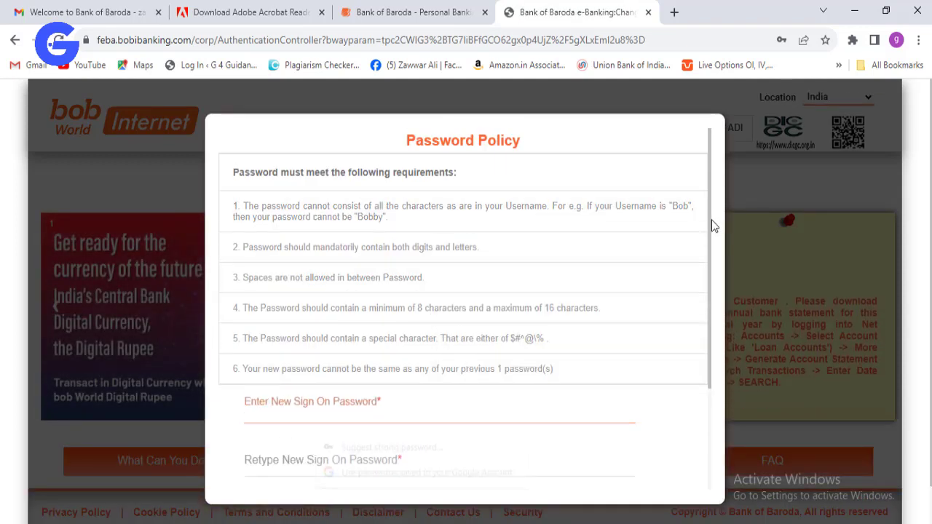
{"action": "scroll", "coordinate": [714, 220], "scroll_direction": "down", "scroll_amount": 1}
{"action": "scroll", "coordinate": [721, 193], "scroll_direction": "up", "scroll_amount": 1}
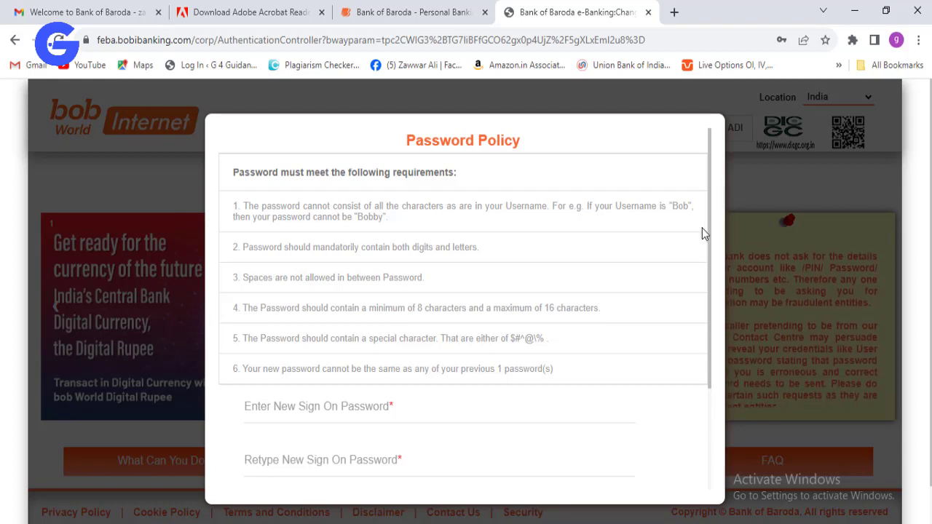
{"action": "scroll", "coordinate": [702, 228], "scroll_direction": "down", "scroll_amount": 1}
{"action": "scroll", "coordinate": [686, 262], "scroll_direction": "up", "scroll_amount": 1}
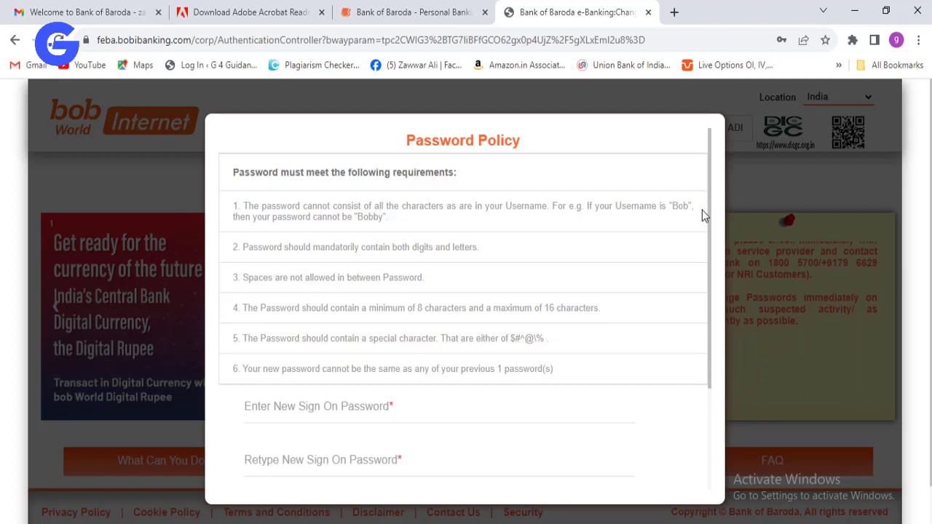
{"action": "scroll", "coordinate": [709, 292], "scroll_direction": "down", "scroll_amount": 3}
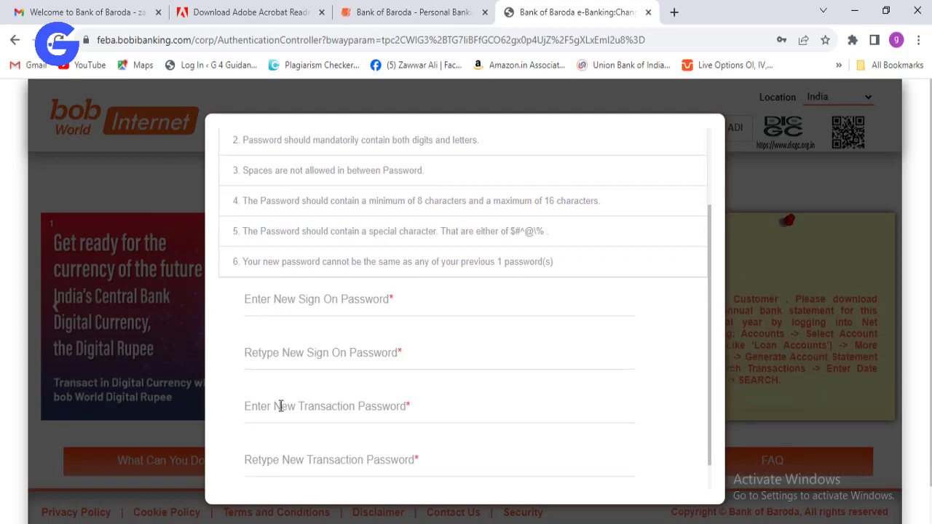
- Type the new sign-on password and retype it in the confirmation field
{"action": "left_click", "coordinate": [292, 302]}
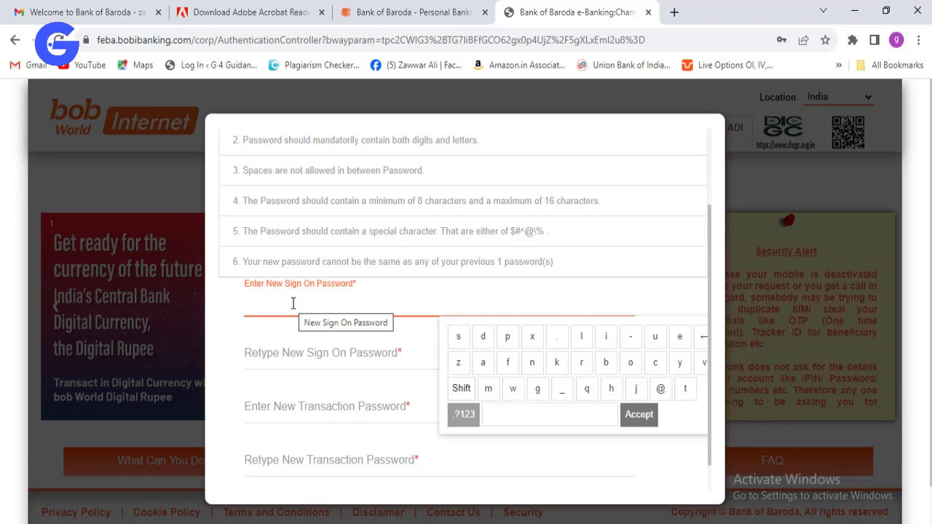
{"action": "type", "text": "****"}
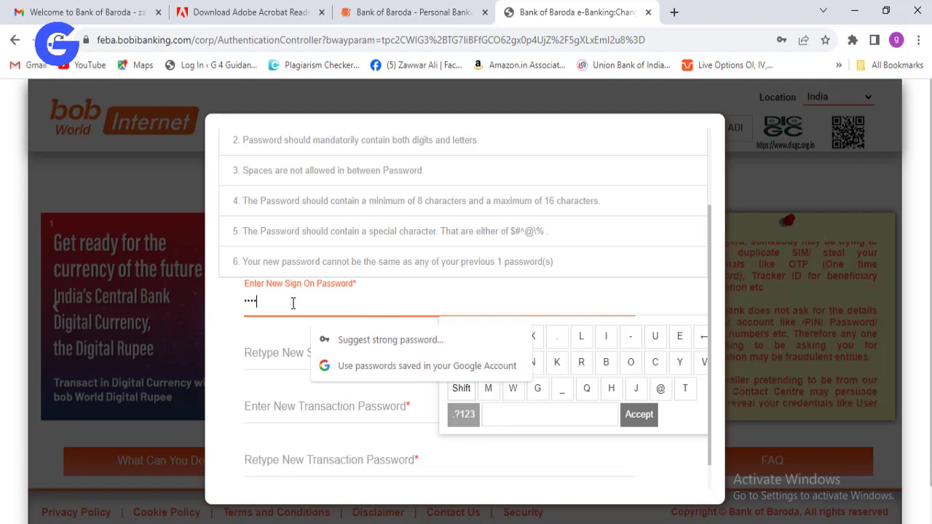
{"action": "type", "text": "****"}
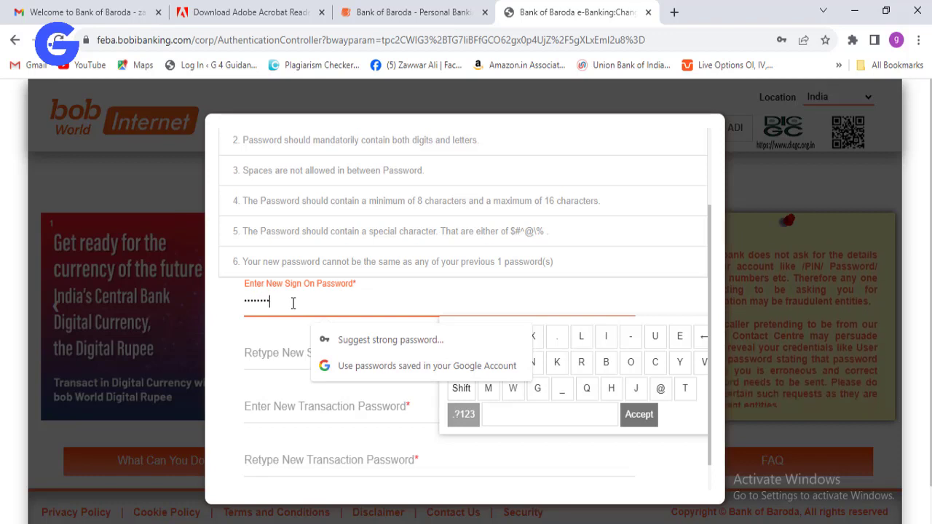
{"action": "type", "text": "***"}
{"action": "key", "text": "Tab"}
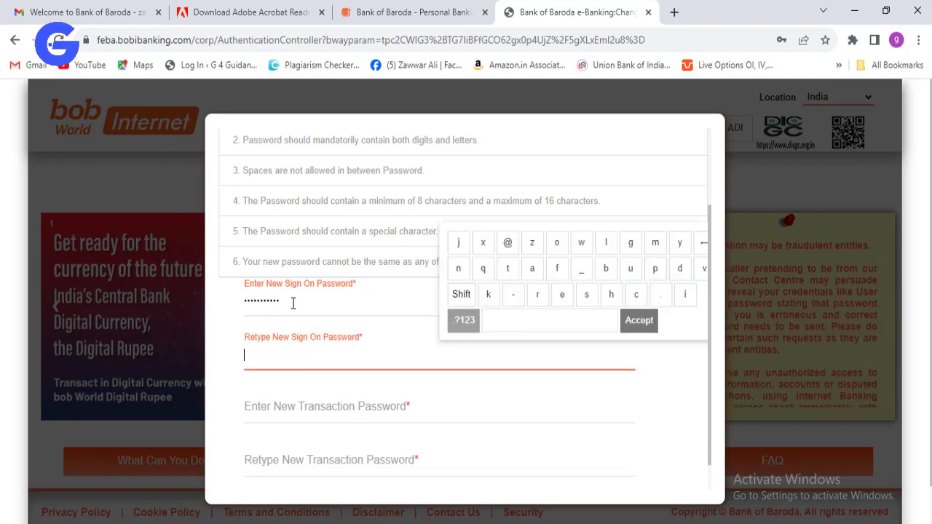
{"action": "type", "text": "*"}
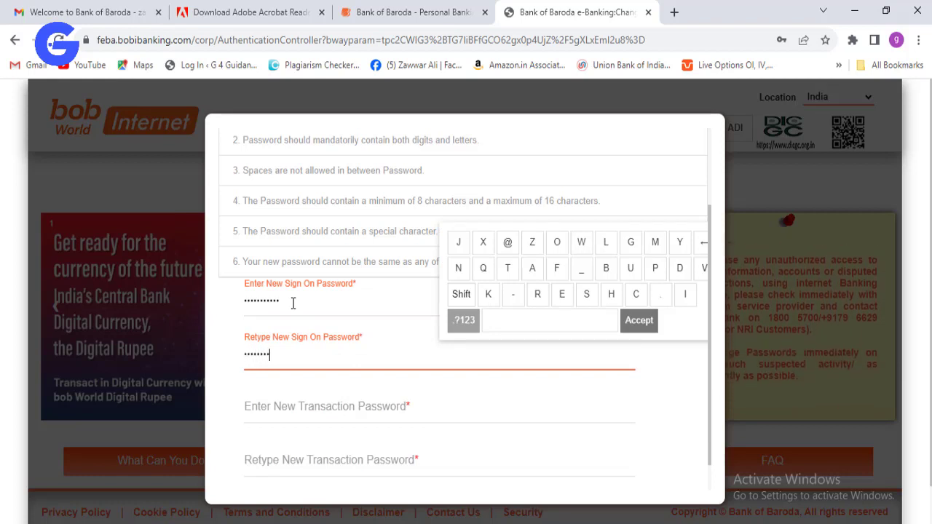
- Type the new transaction password and retype it in the confirmation field
{"action": "left_click", "coordinate": [272, 416]}
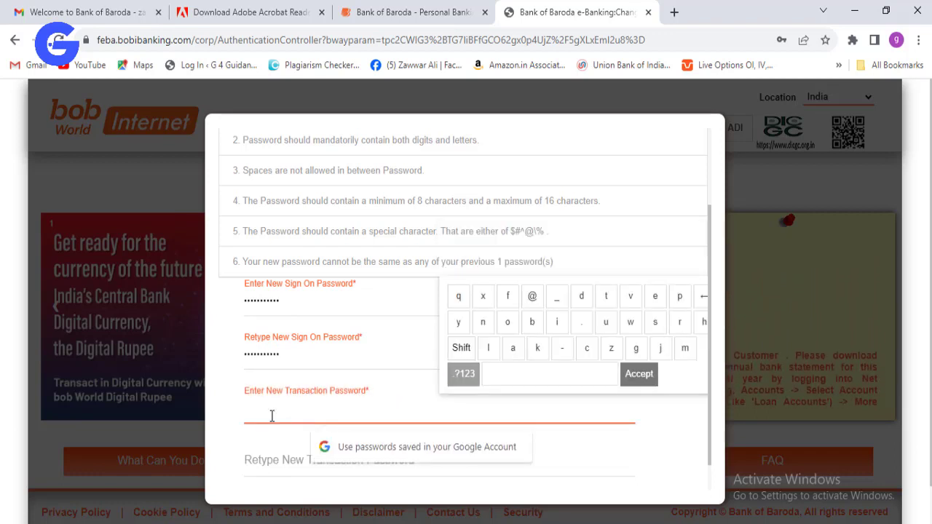
{"action": "left_click", "coordinate": [640, 373]}
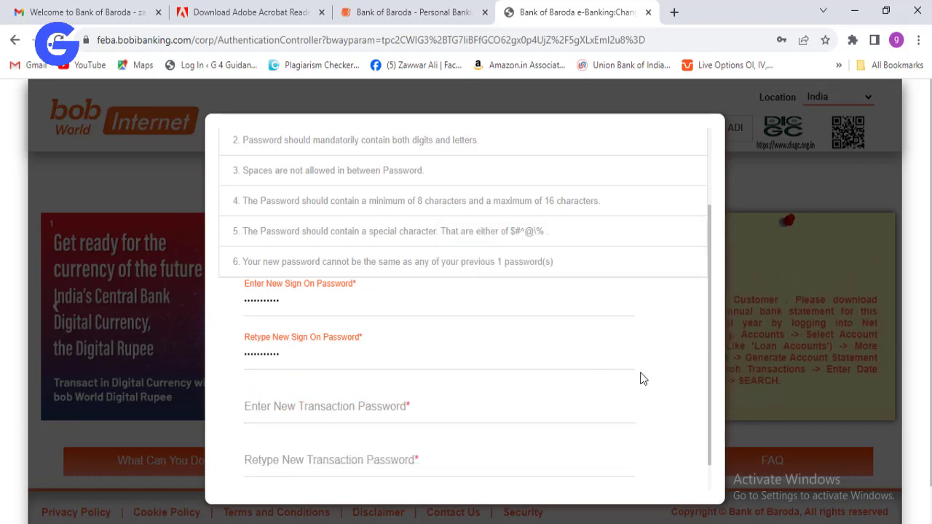
{"action": "left_click", "coordinate": [300, 416]}
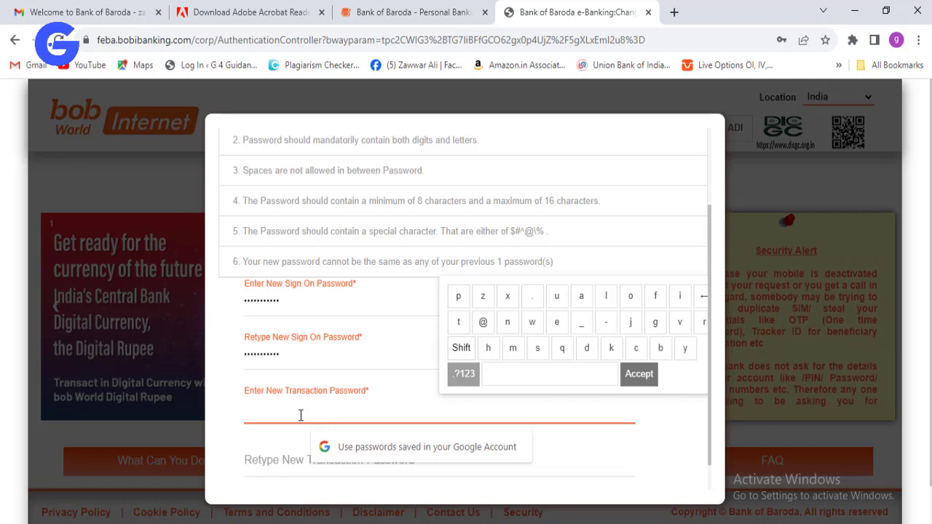
{"action": "type", "text": "A"}
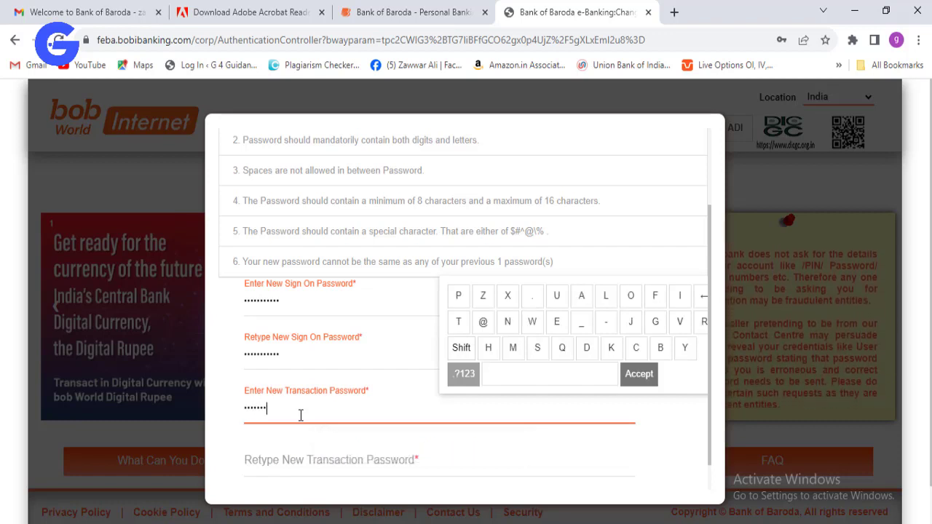
{"action": "type", "text": "1234"}
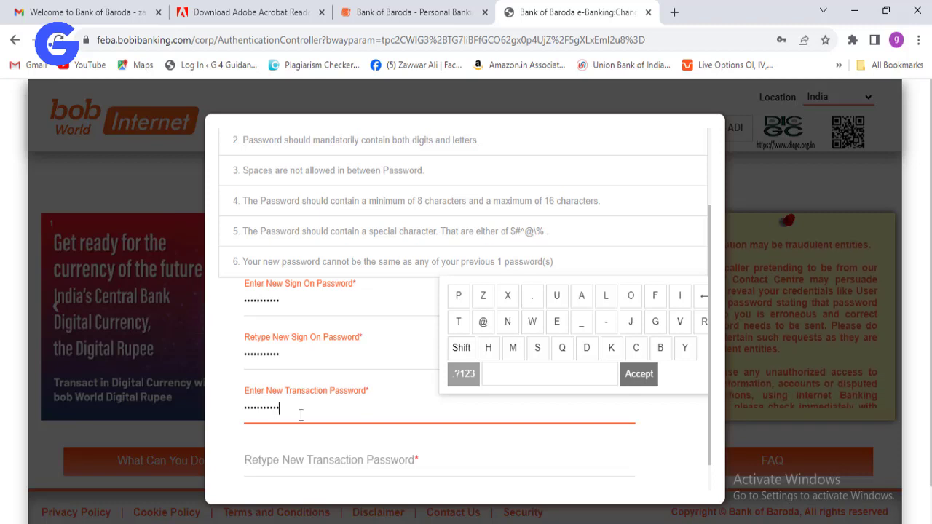
{"action": "key", "text": "Tab"}
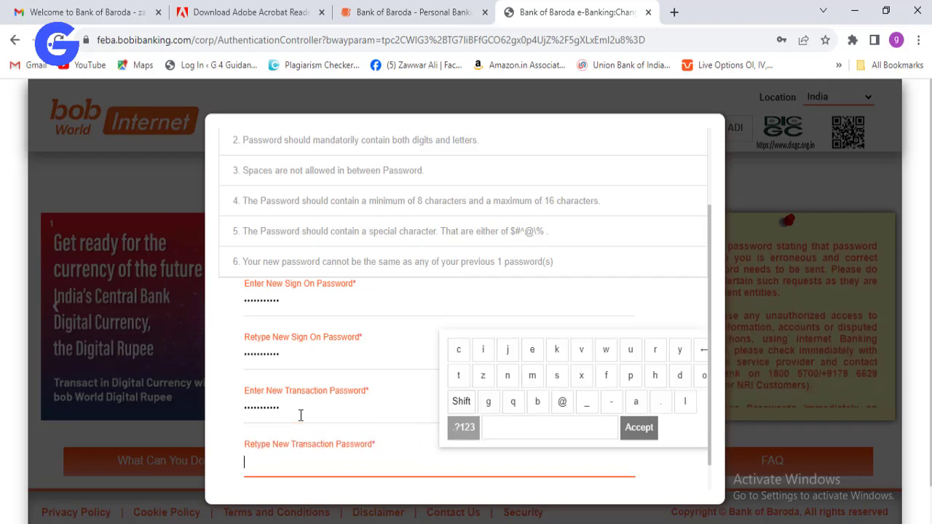
{"action": "type", "text": "Abcde"}
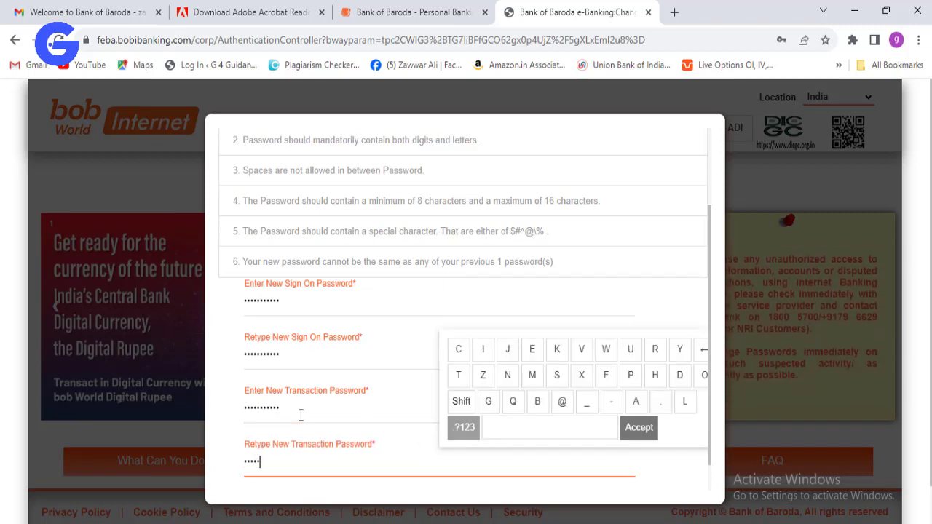
{"action": "type", "text": "fg1234"}
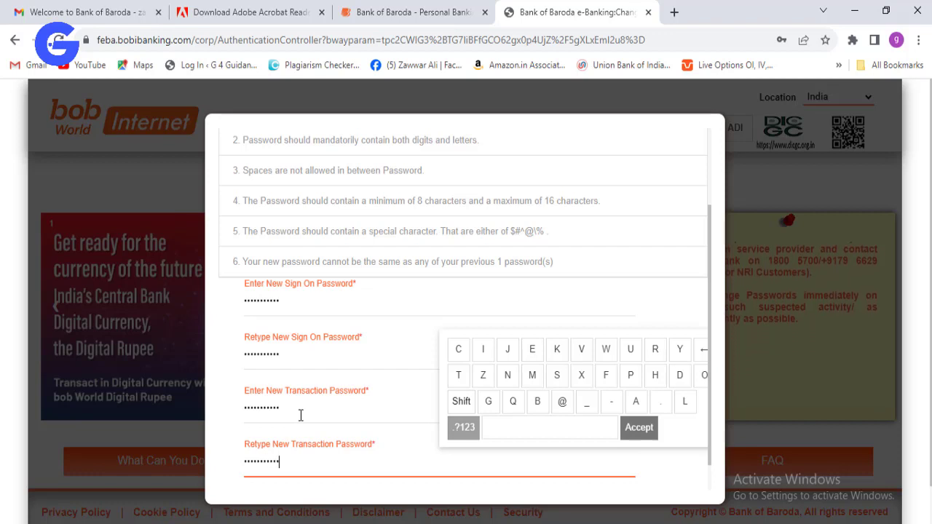
{"action": "key", "text": "Tab"}
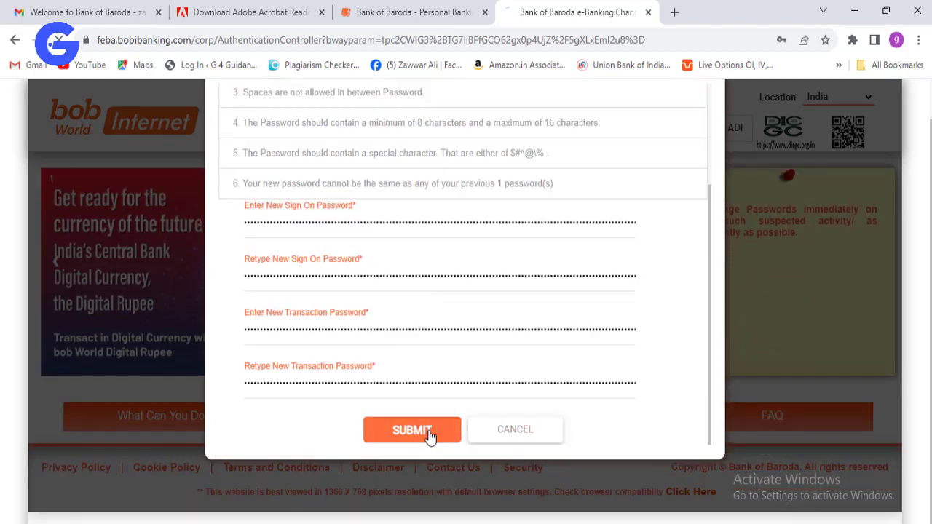
- Submit the new passwords, choose Never for Chrome's save prompt, and return to login
{"action": "left_click", "coordinate": [430, 436]}
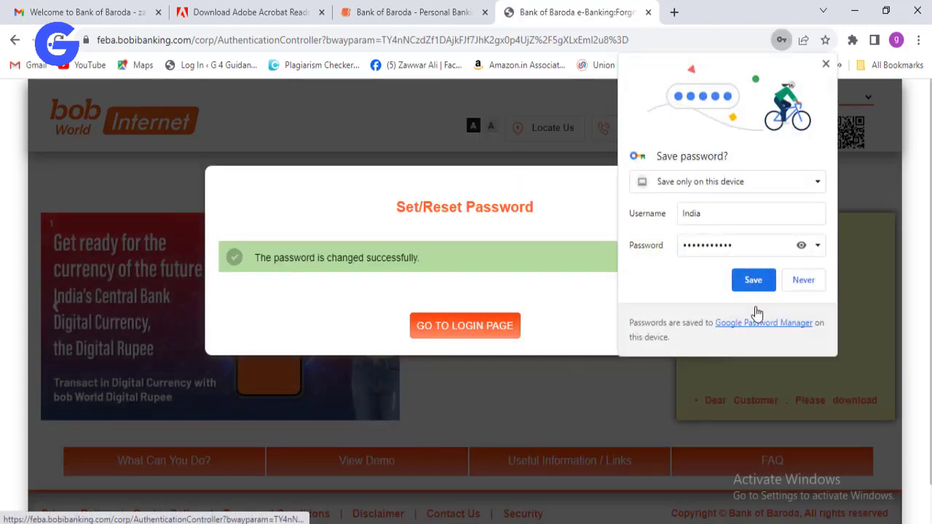
{"action": "left_click", "coordinate": [804, 281]}
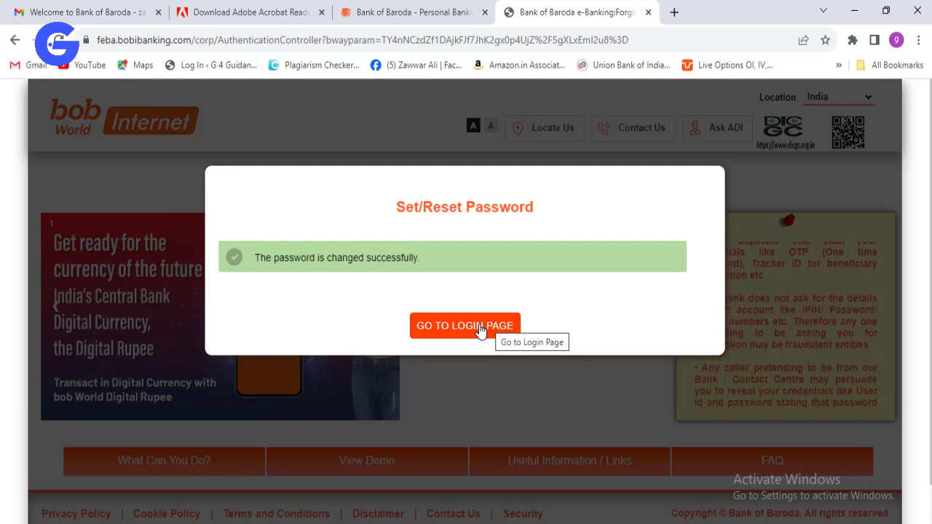
{"action": "left_click", "coordinate": [480, 329]}
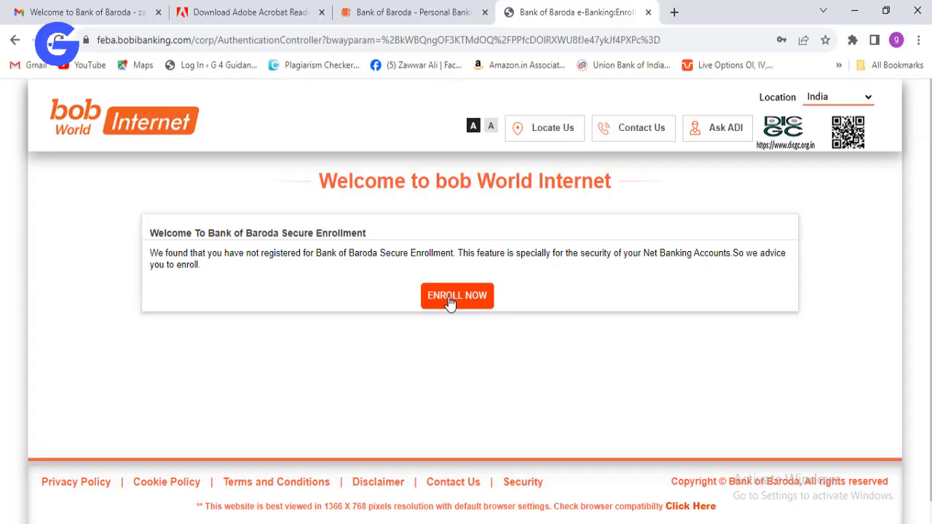
- Start Secure Enrollment and bring the Set Password section of the form into view
{"action": "left_click", "coordinate": [461, 303]}
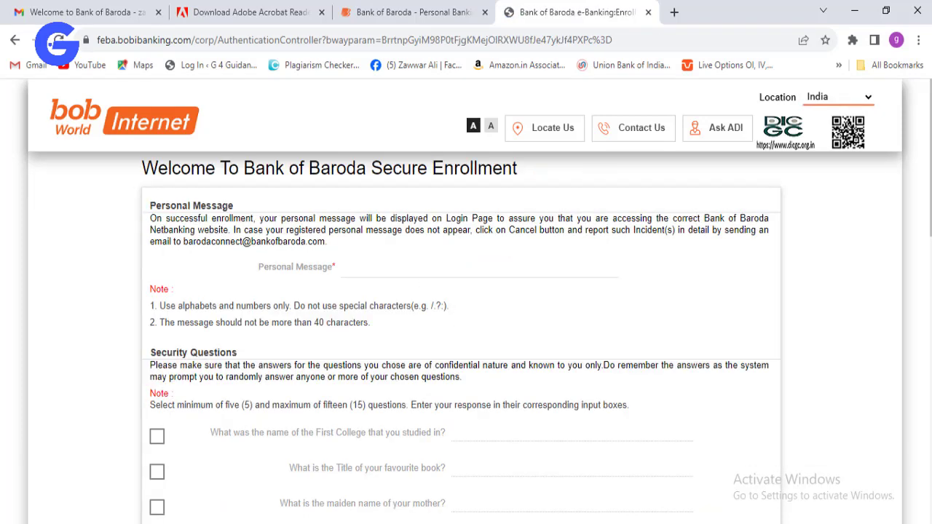
{"action": "scroll", "coordinate": [928, 184], "scroll_direction": "down", "scroll_amount": 2}
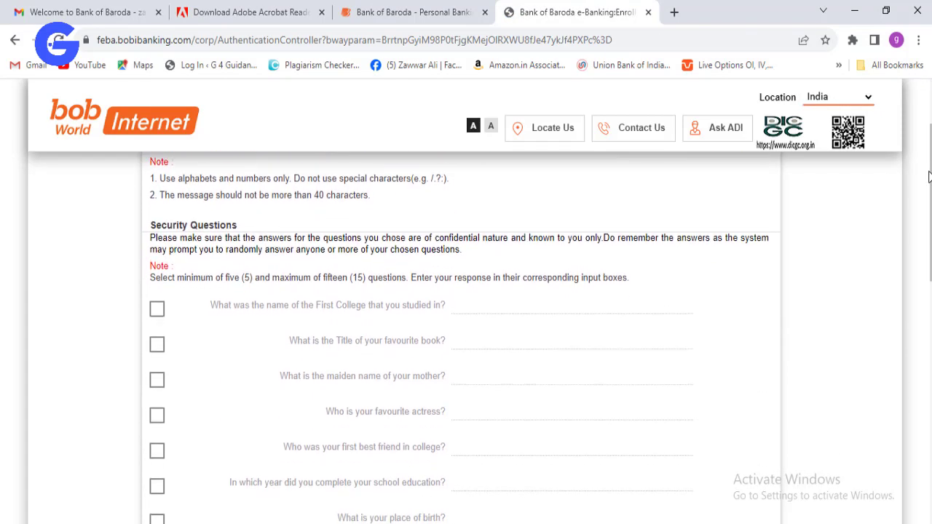
{"action": "scroll", "coordinate": [927, 183], "scroll_direction": "down", "scroll_amount": 1}
{"action": "scroll", "coordinate": [928, 191], "scroll_direction": "up", "scroll_amount": 1}
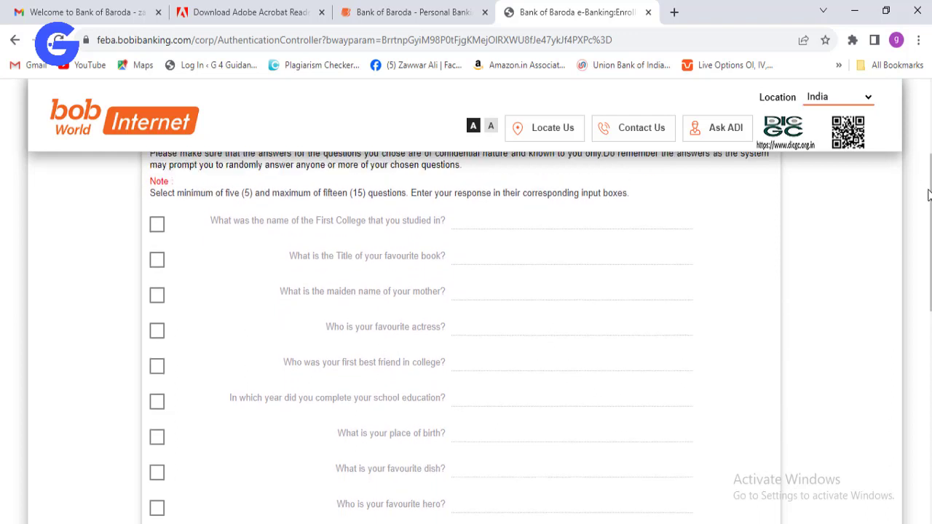
{"action": "scroll", "coordinate": [927, 191], "scroll_direction": "down", "scroll_amount": 1}
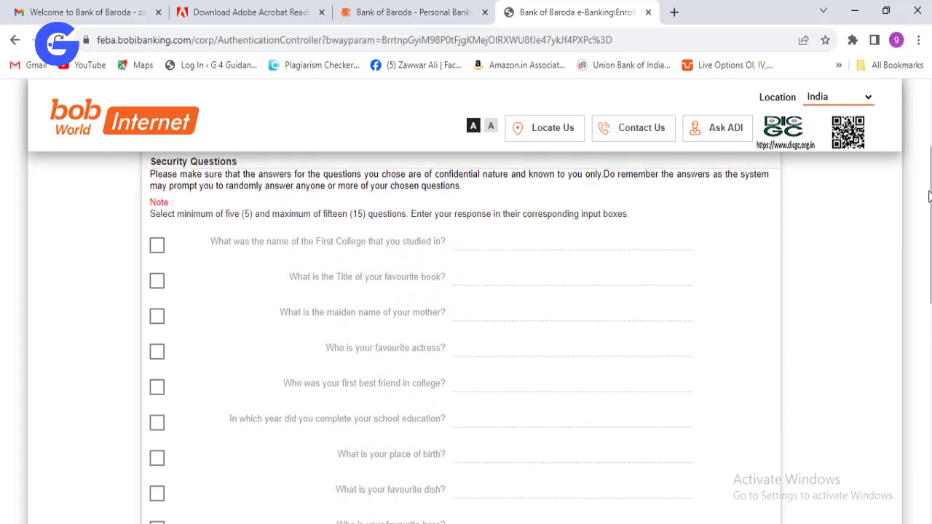
{"action": "scroll", "coordinate": [927, 191], "scroll_direction": "up", "scroll_amount": 1}
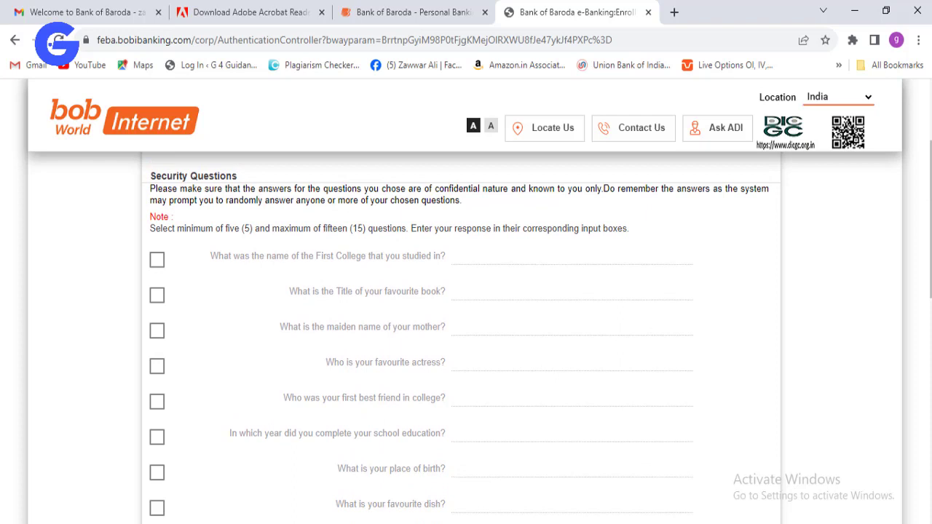
{"action": "left_click_drag", "start_coordinate": [929, 191], "coordinate": [930, 422]}
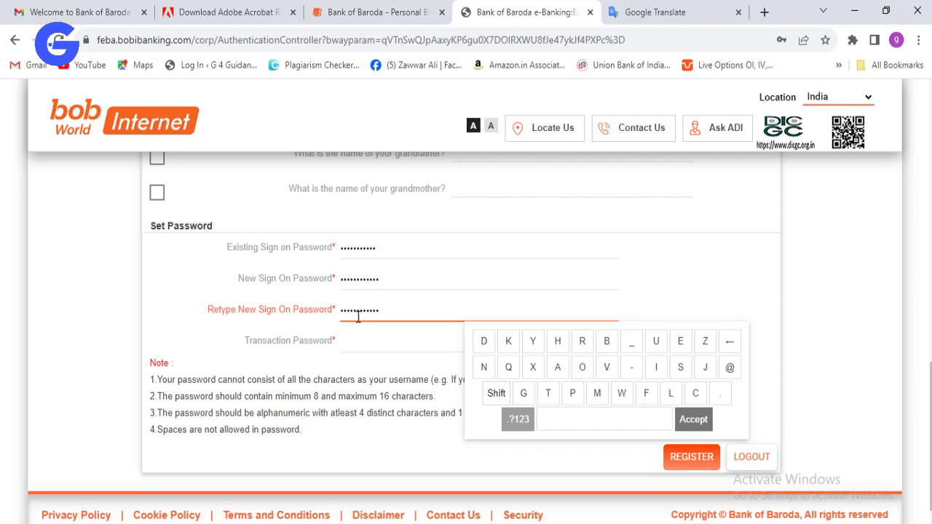
- Enter the transaction password with the virtual keyboard and accept the Set Password section
{"action": "left_click", "coordinate": [356, 342]}
{"action": "type", "text": "Ba"}
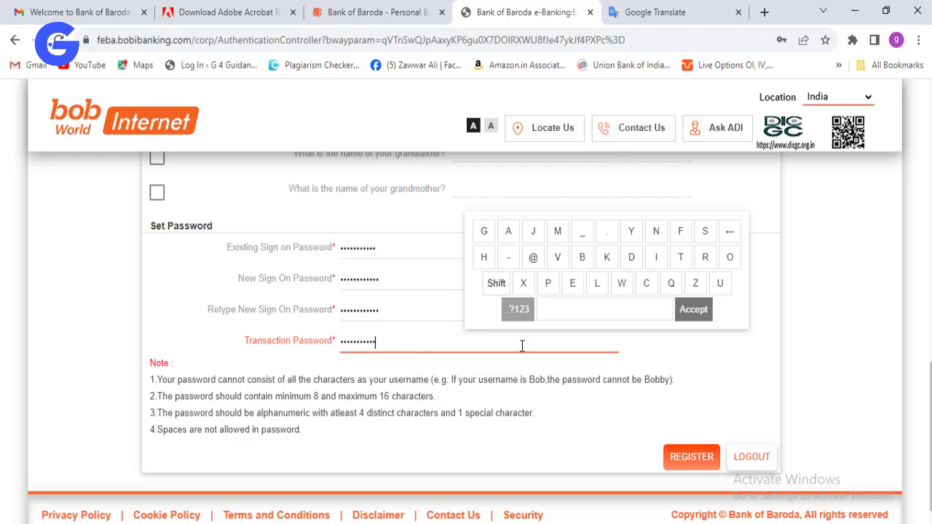
{"action": "left_click", "coordinate": [692, 311]}
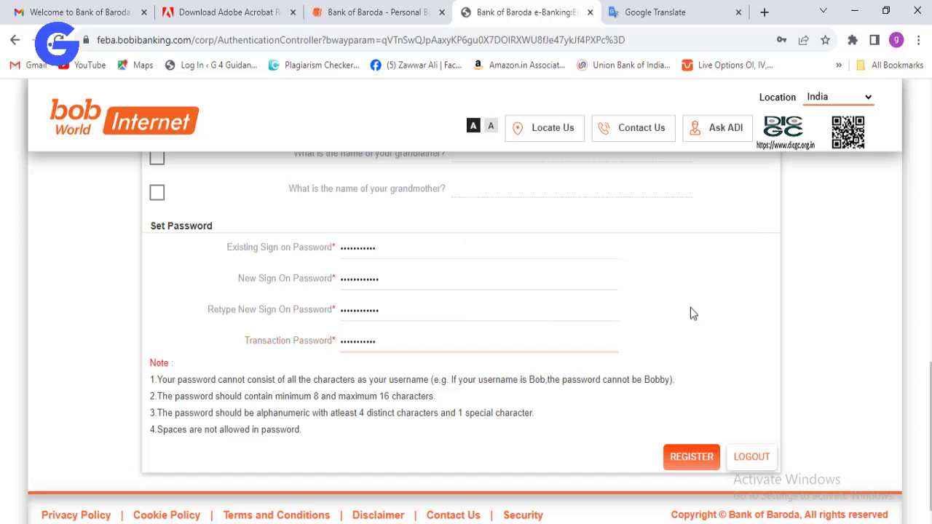
- Register the enrollment details, log out from the success page, and go back to login
{"action": "left_click", "coordinate": [689, 458]}
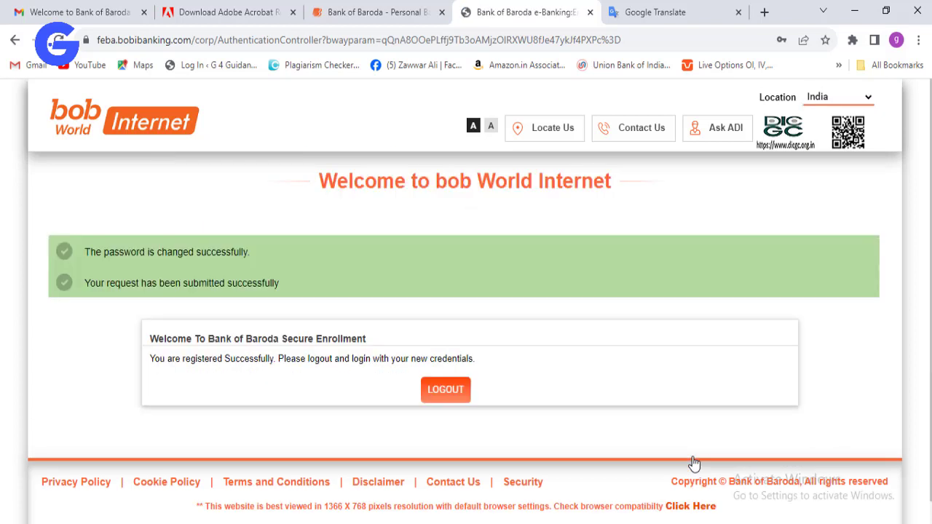
{"action": "left_click", "coordinate": [431, 392]}
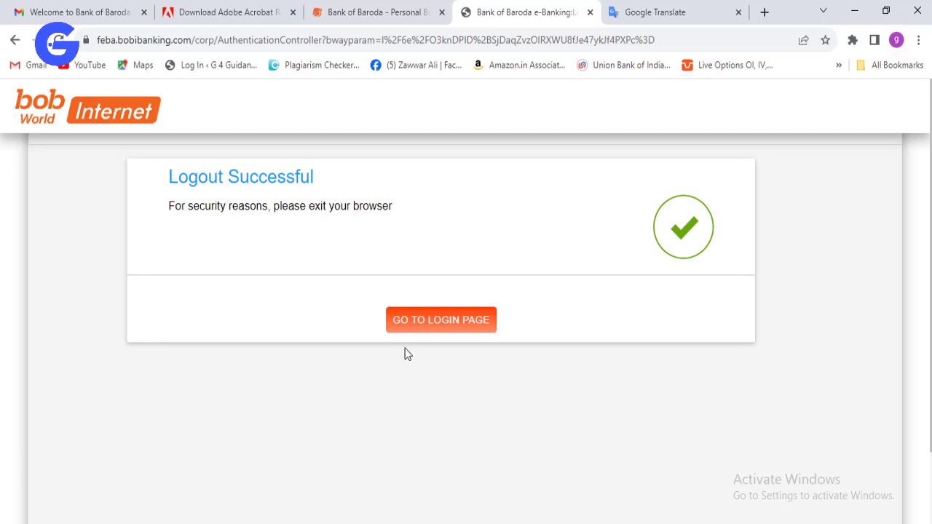
{"action": "left_click", "coordinate": [446, 322]}
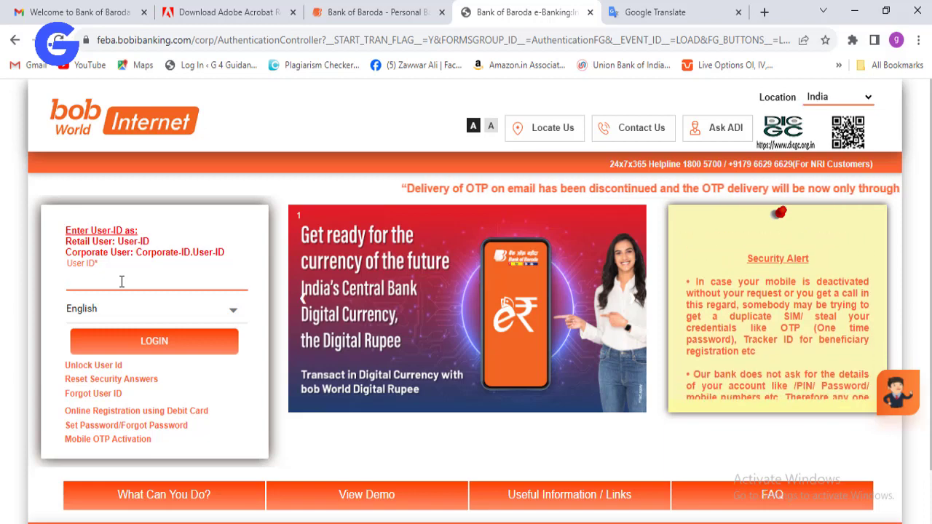
- Submit the User ID on the login page to reach One Time Password verification
{"action": "type", "text": "HZ"}
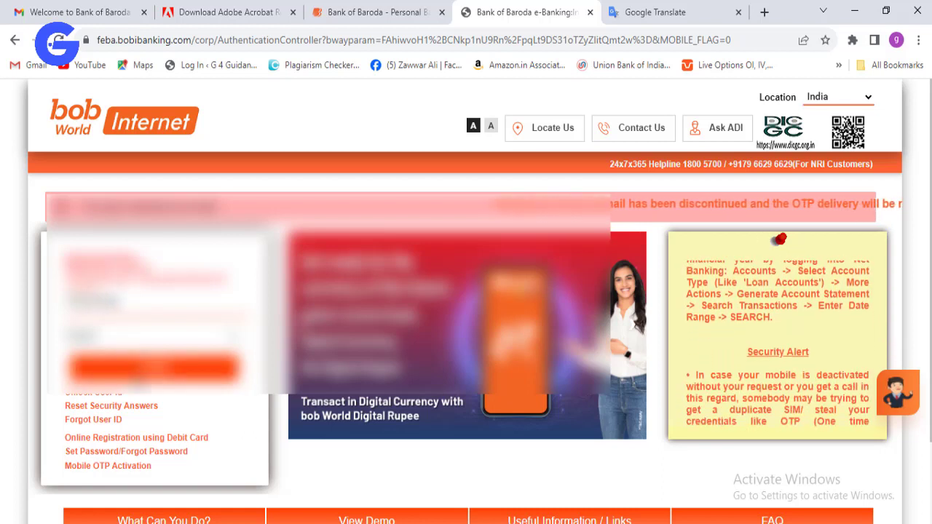
{"action": "key", "text": "Return"}
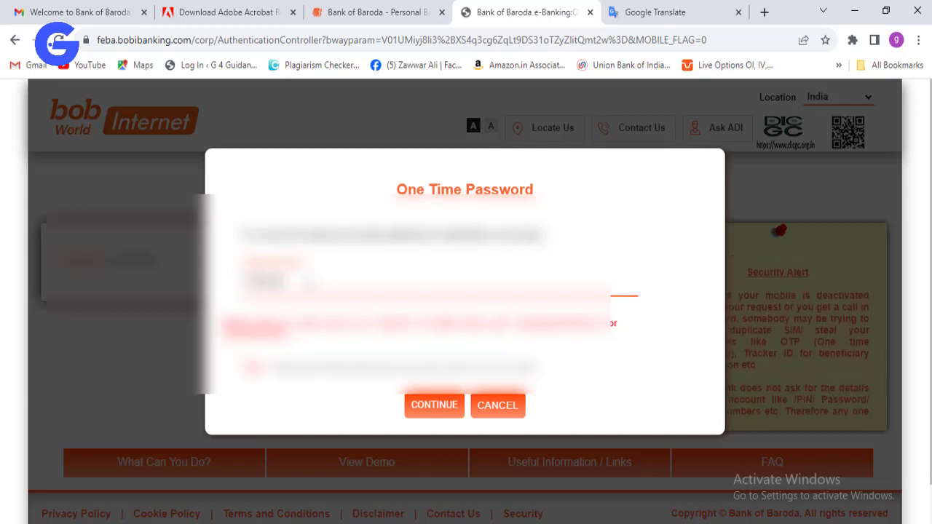
- Request the sign-in OTP, enter the received code, and submit it for verification
{"action": "left_click", "coordinate": [421, 408]}
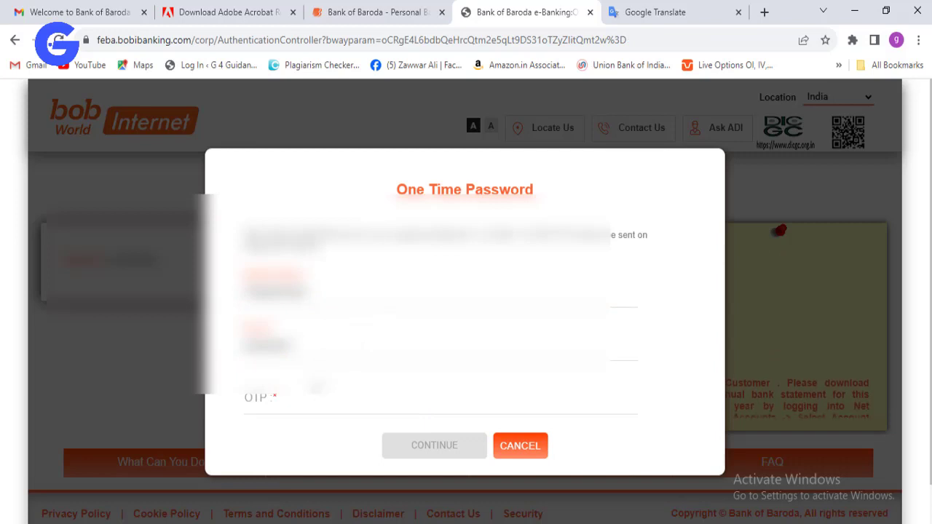
{"action": "left_click", "coordinate": [289, 409]}
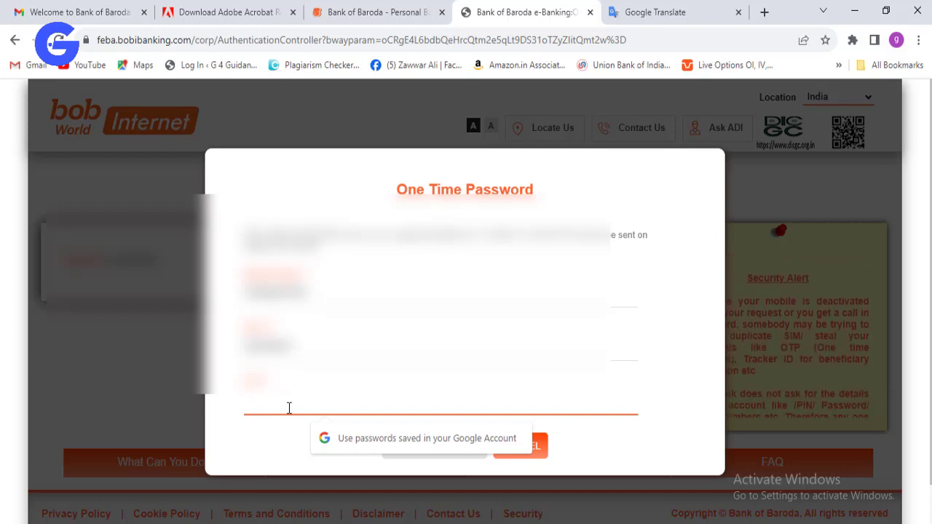
{"action": "type", "text": "***"}
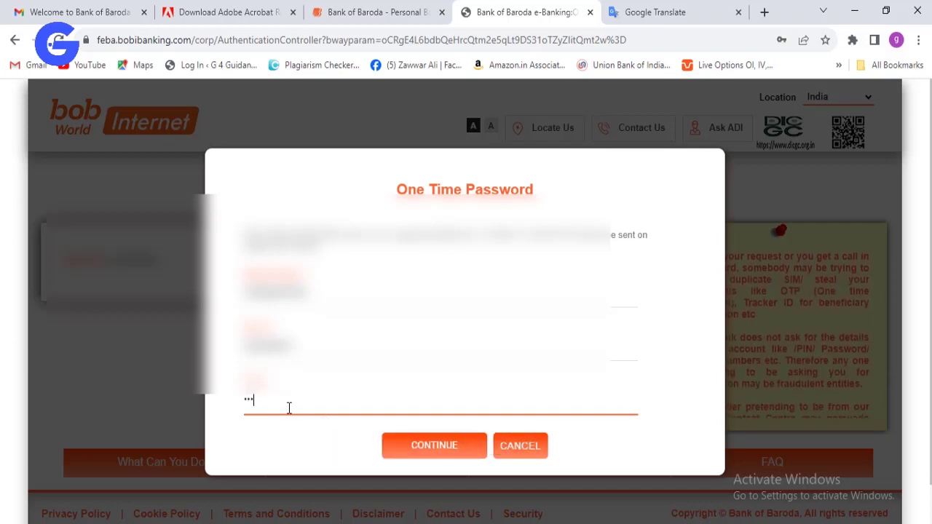
{"action": "left_click", "coordinate": [415, 445]}
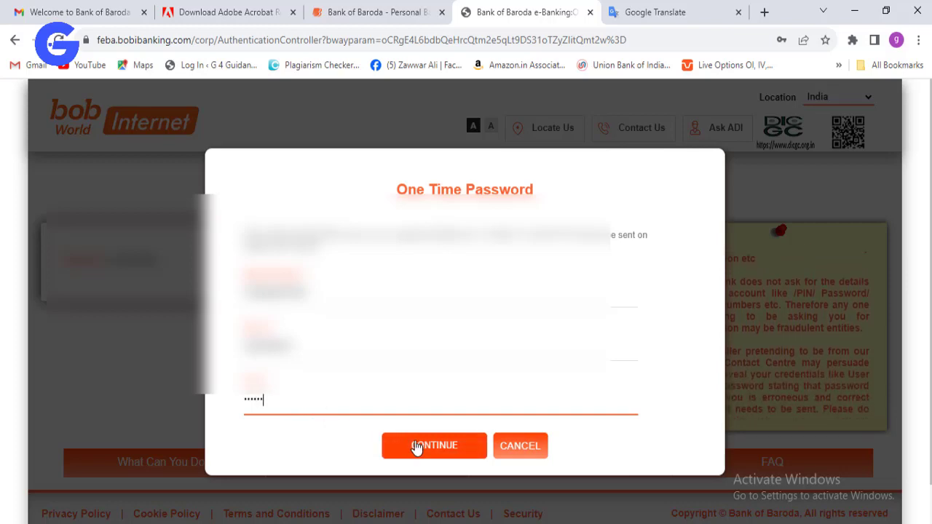